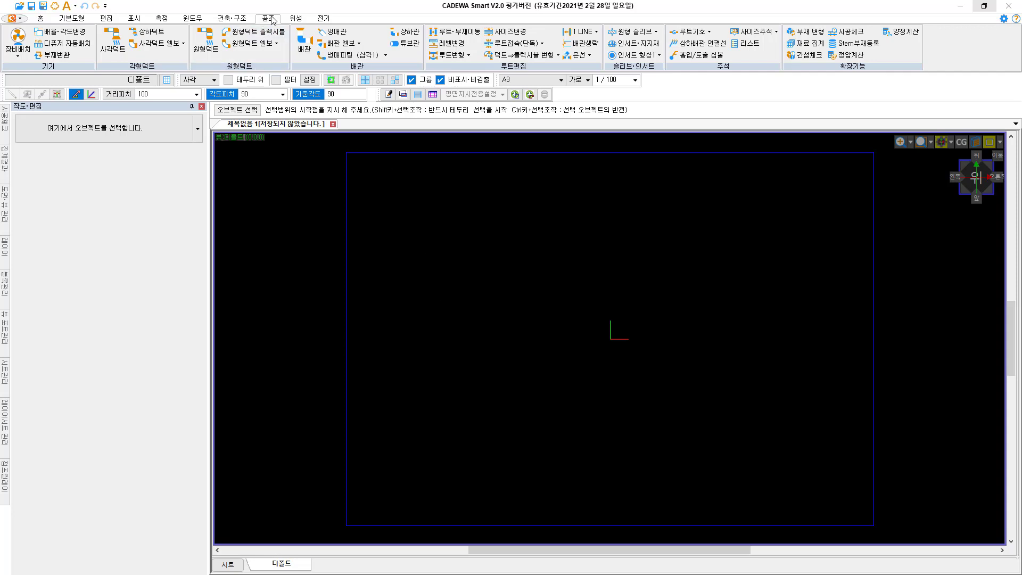
- Start a general HVAC pipe with the chilled water supply preset 냉수 공급관(C) and the material 일반배관용 스테인리스강 강관
left_click(305, 45)
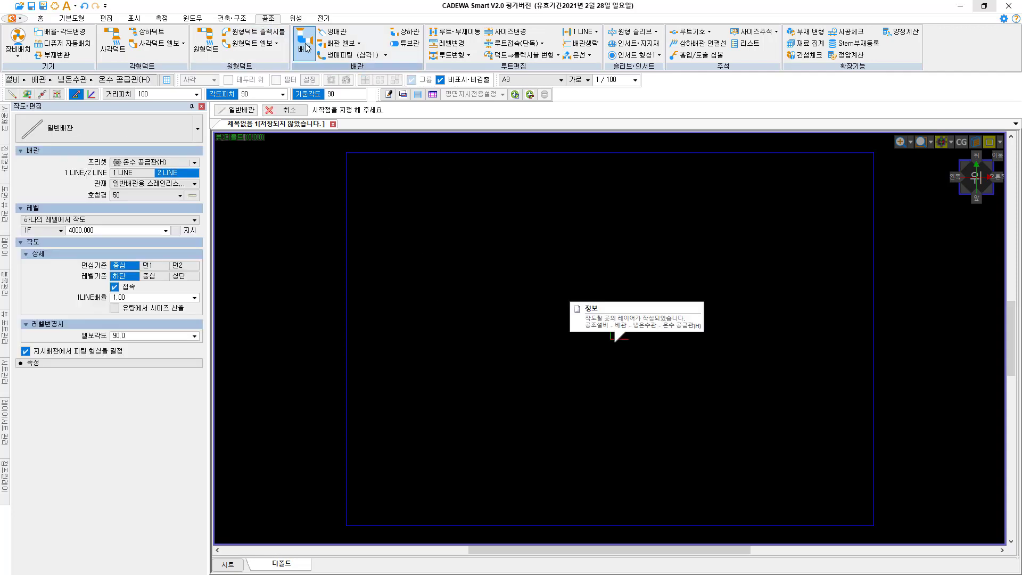
left_click(195, 163)
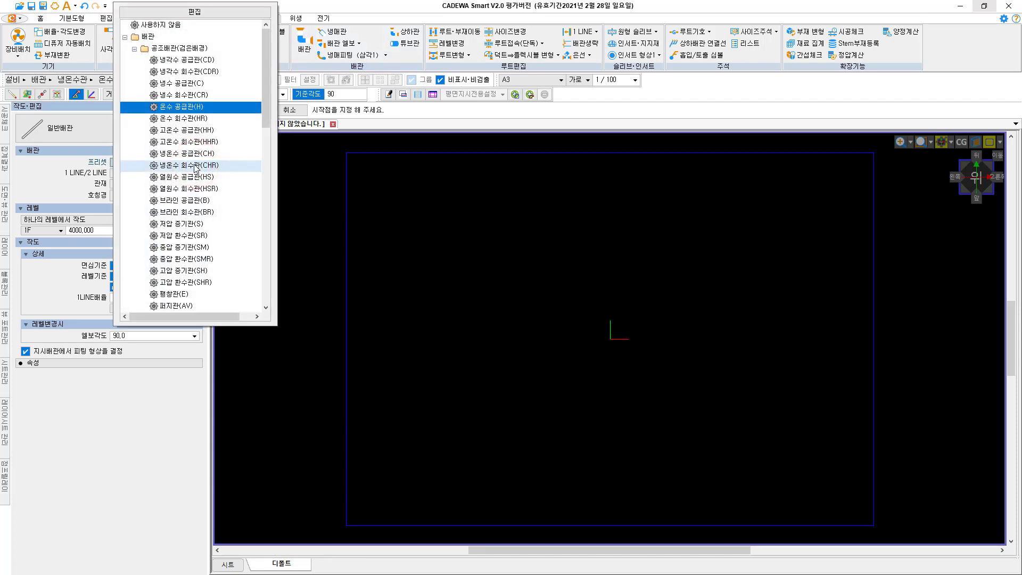
left_click(195, 84)
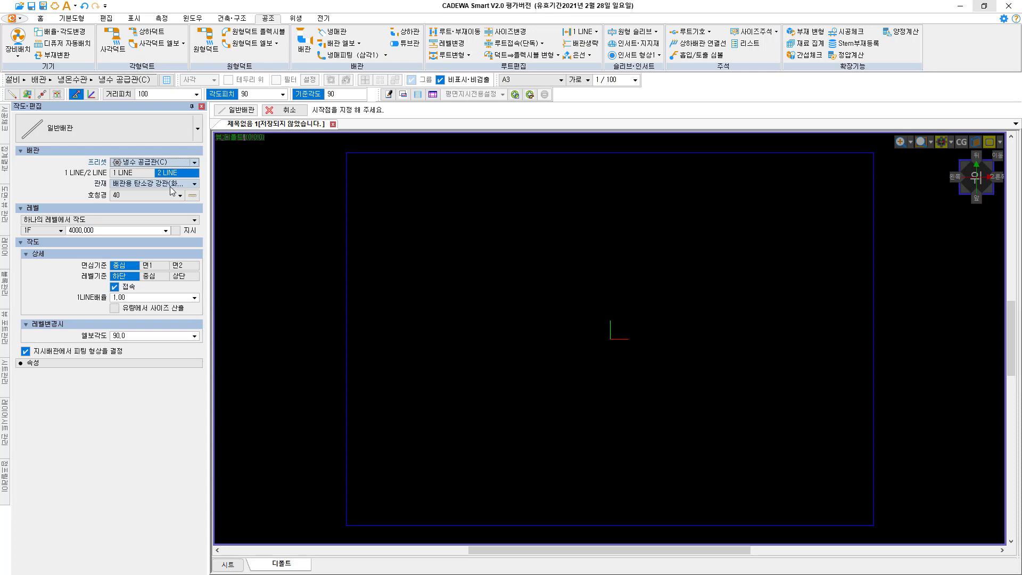
left_click(191, 183)
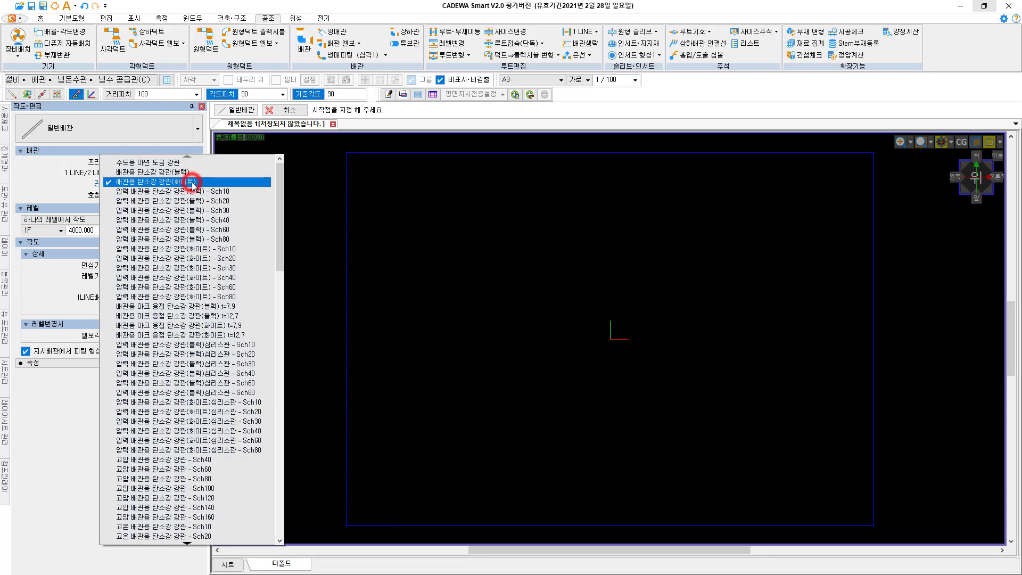
scroll(153, 355, "down", 8)
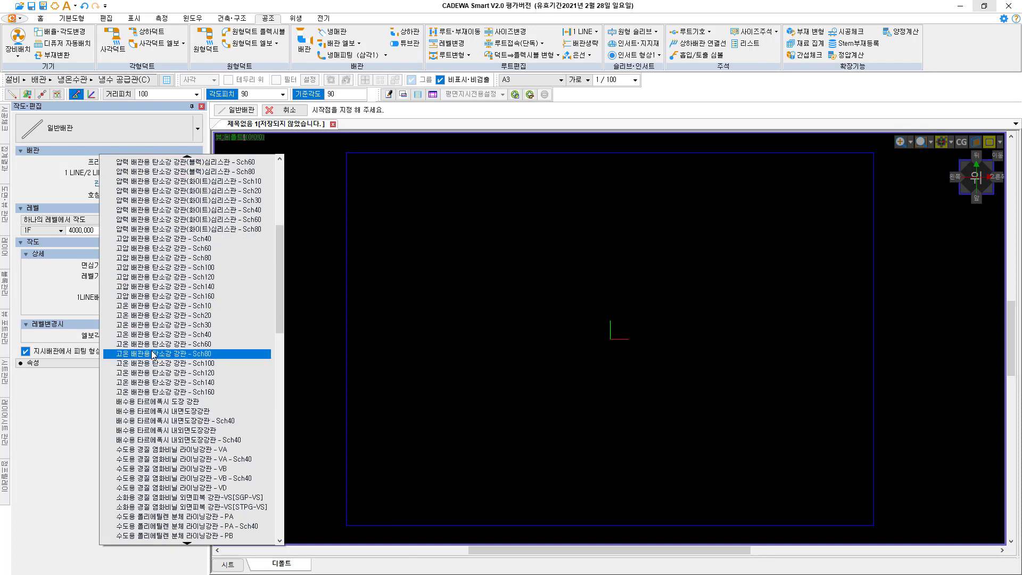
scroll(152, 354, "down", 9)
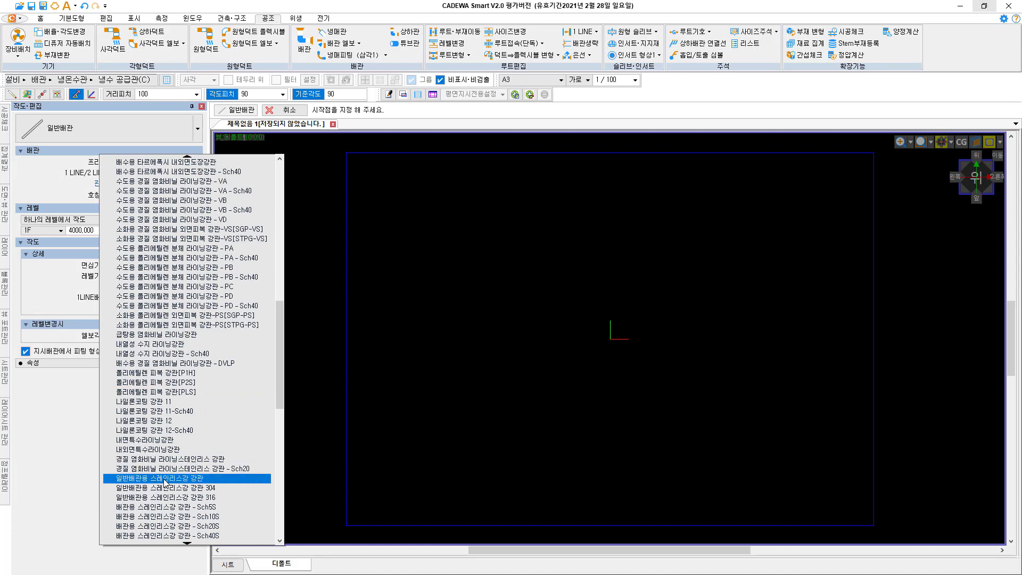
left_click(165, 478)
- Set the pipe's nominal diameter to 100 and its level on 1F to 3000
left_click(183, 195)
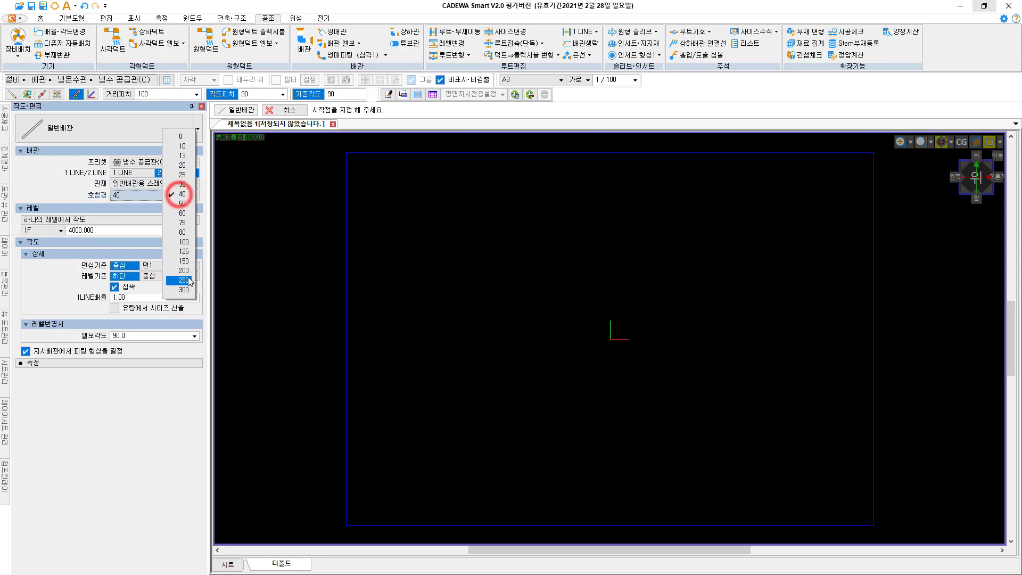
left_click(185, 243)
double_click(103, 231)
type("30")
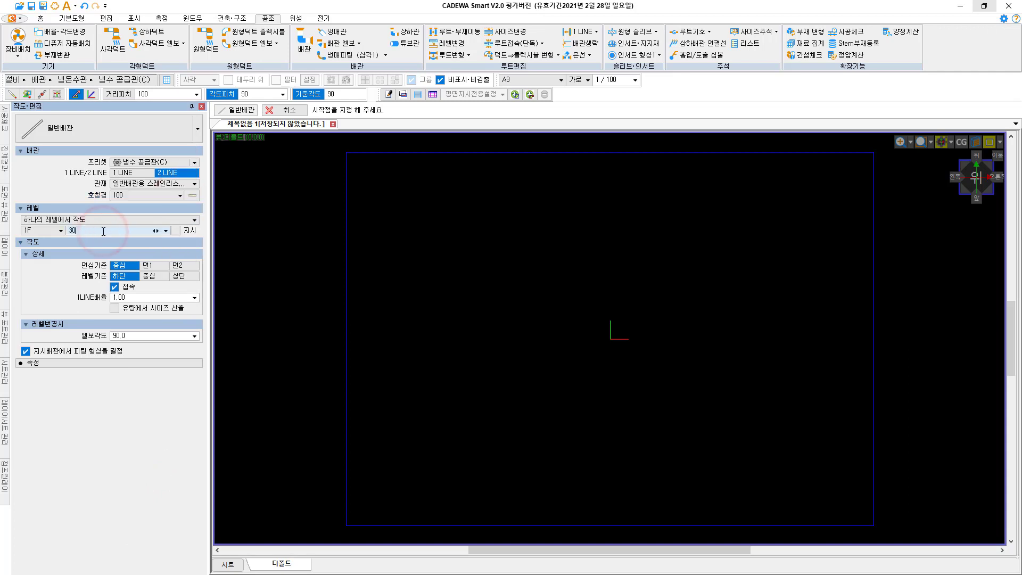
key("Return")
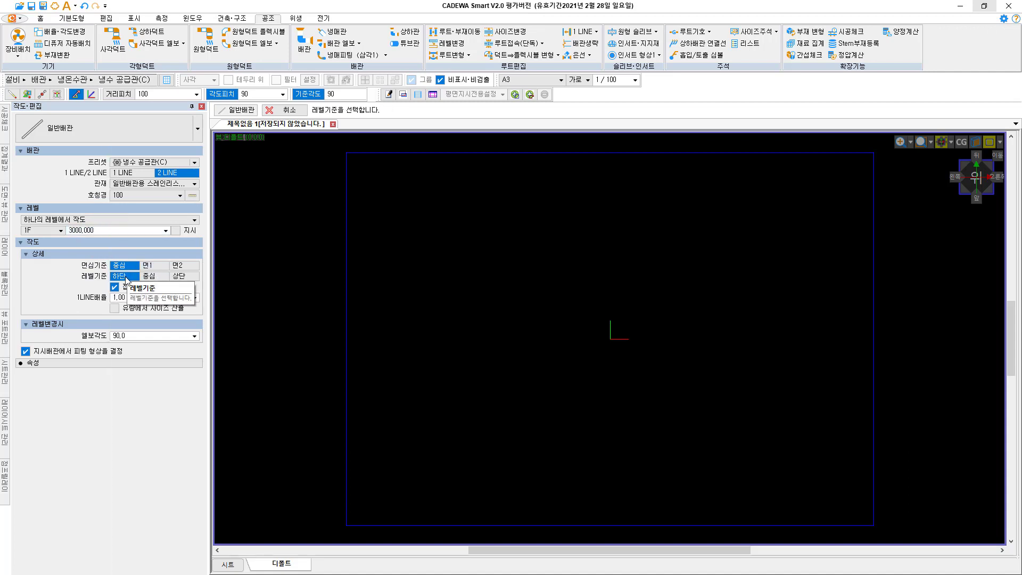
- Draw a stepped pipe route with two 90° bends in the upper drawing area, its segments about 8 m, 8 m and 7 m long
left_click(401, 203)
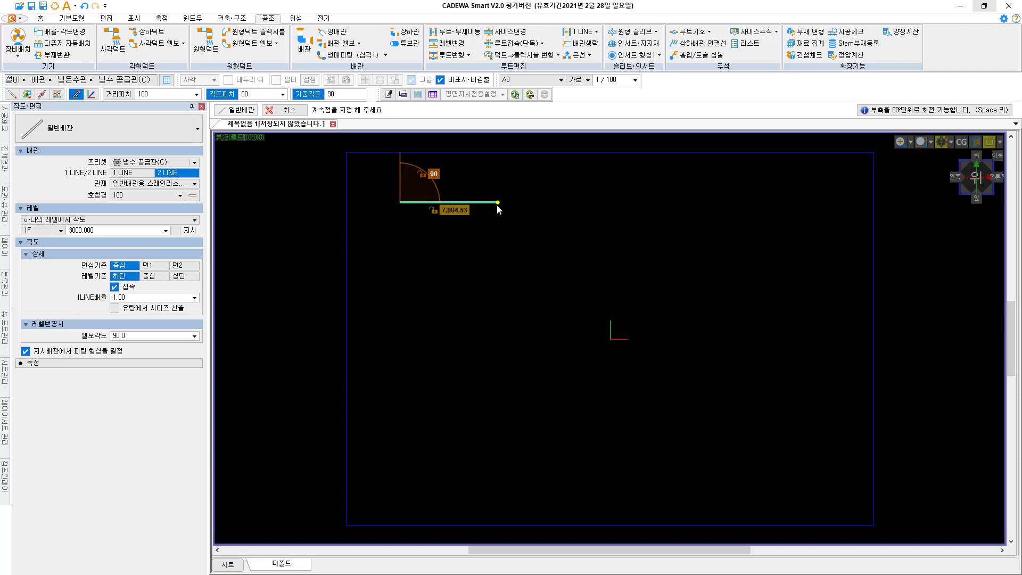
left_click(503, 203)
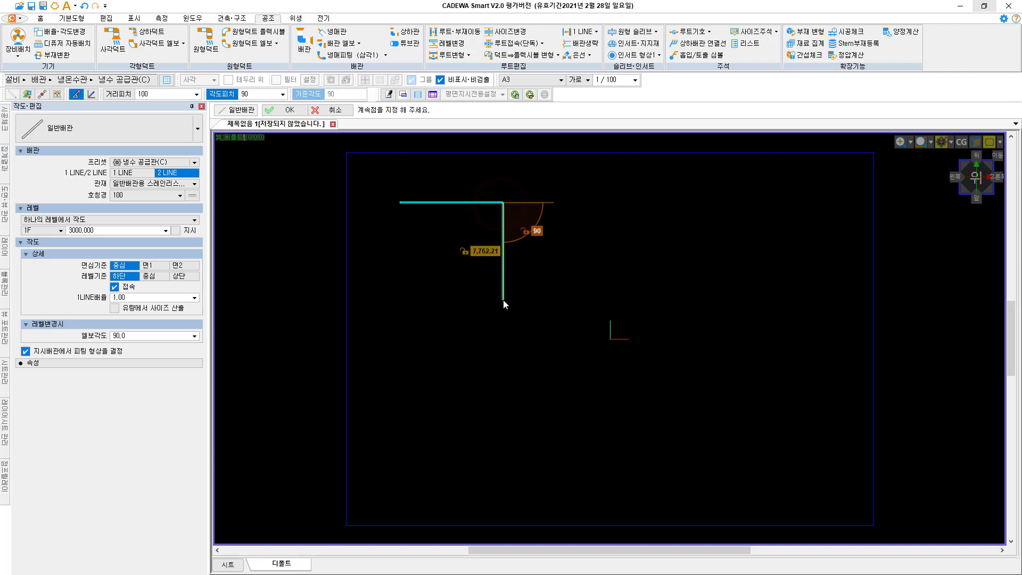
left_click(499, 303)
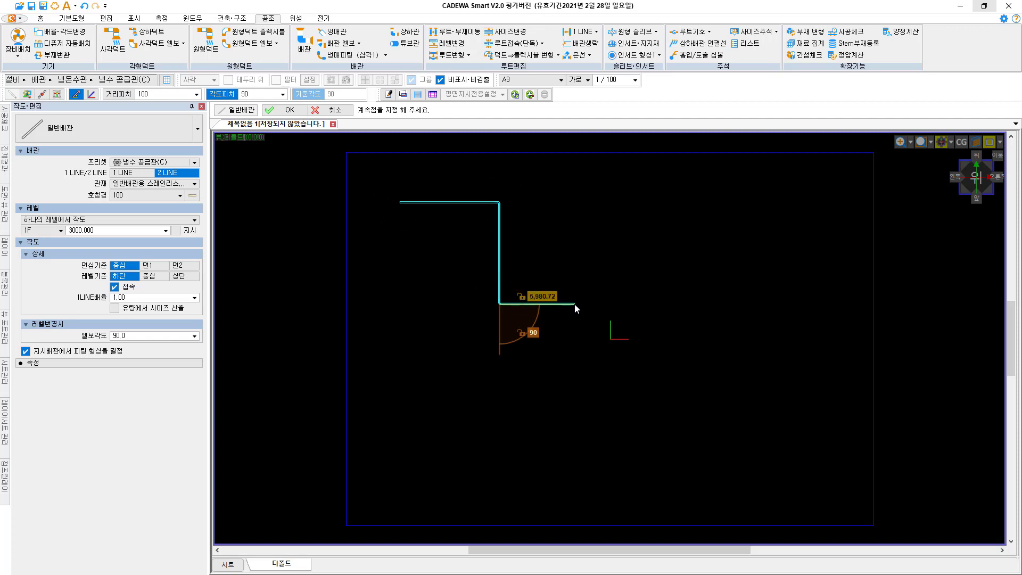
double_click(588, 303)
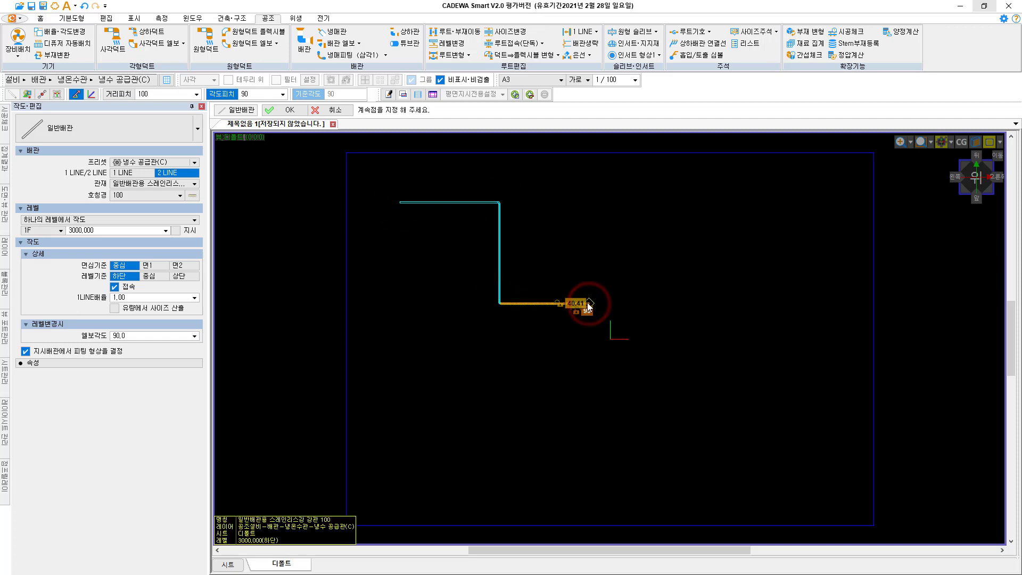
key("Escape")
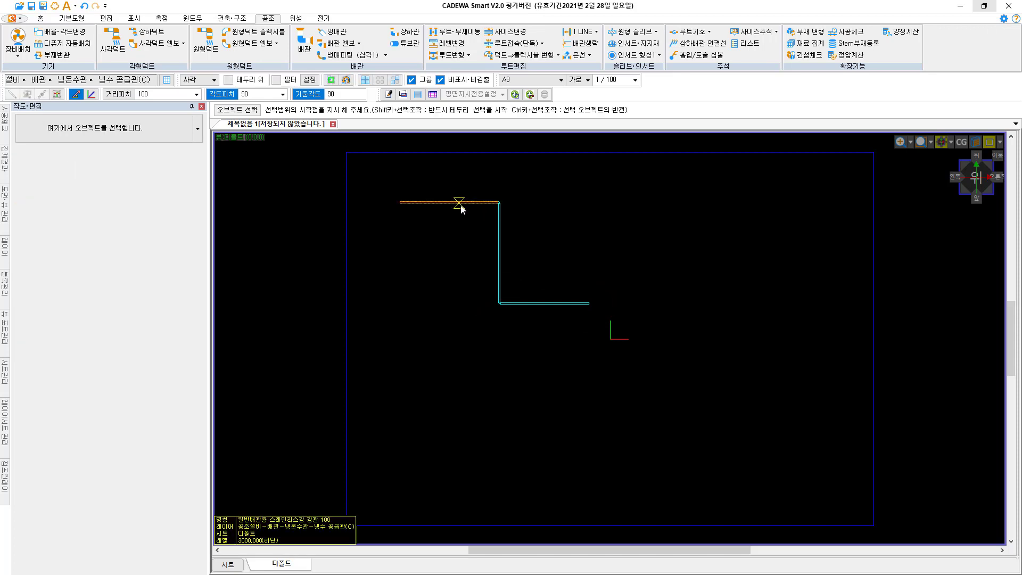
- Draw a horizontal 1000 × 500 rectangular exhaust duct about 8,600 mm long below the pipe route
left_click(114, 38)
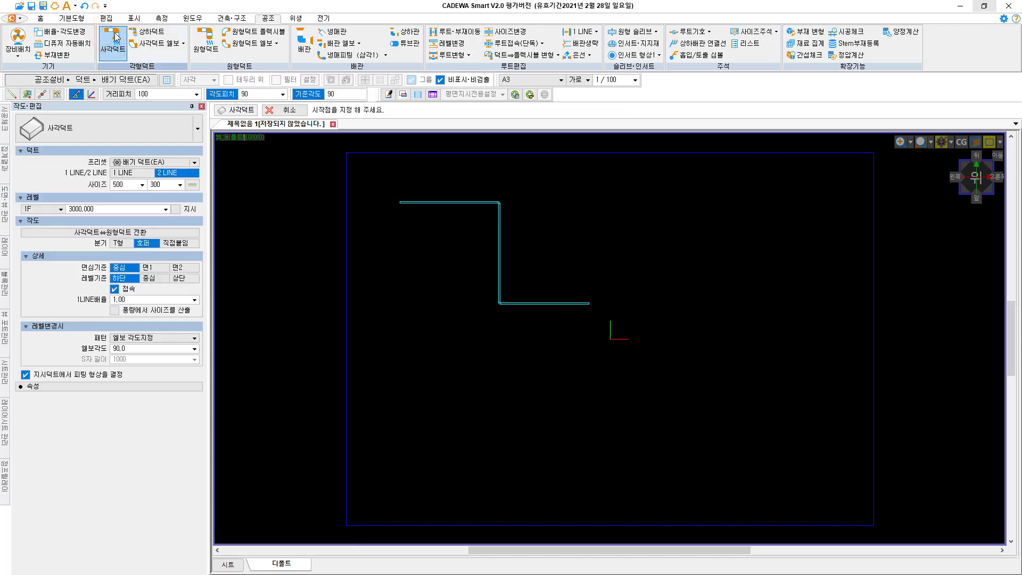
left_click(128, 186)
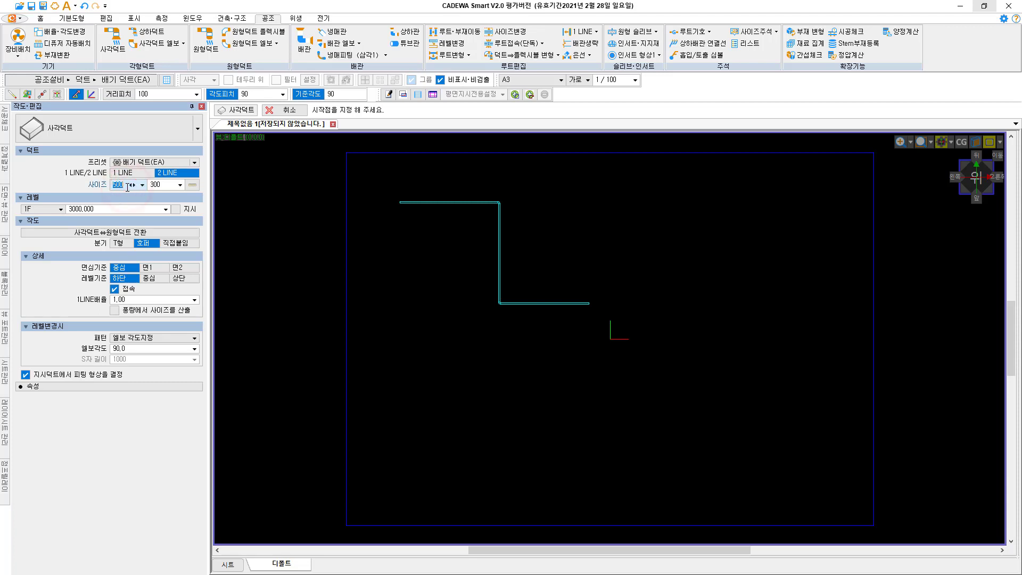
type("1000")
left_click(160, 185)
type("5")
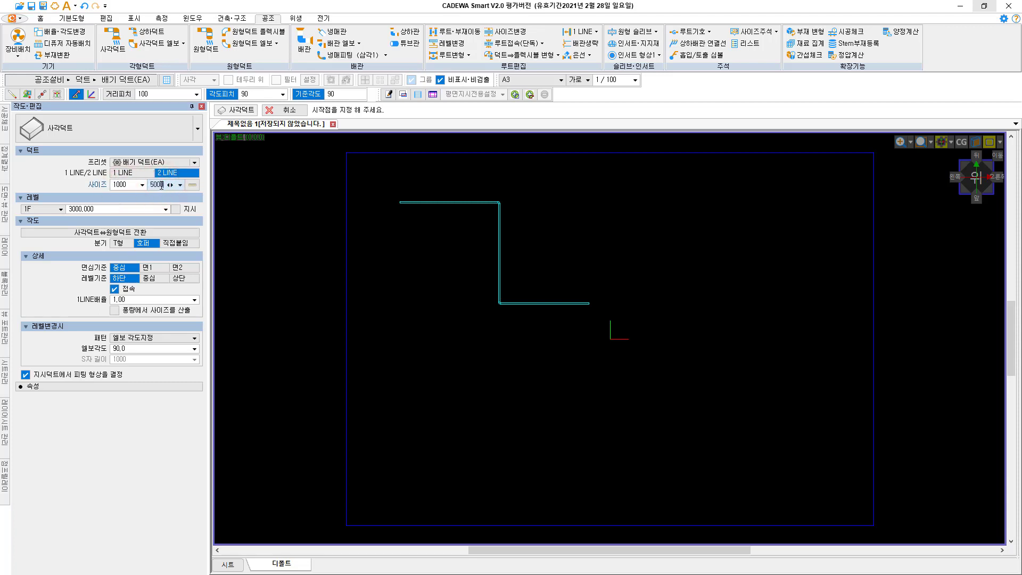
key("Return")
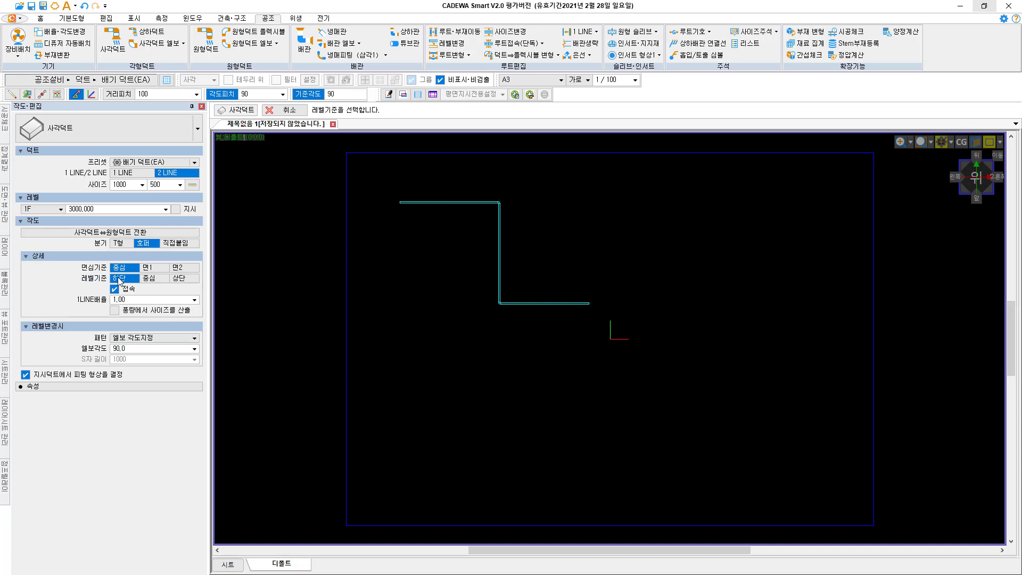
left_click(409, 384)
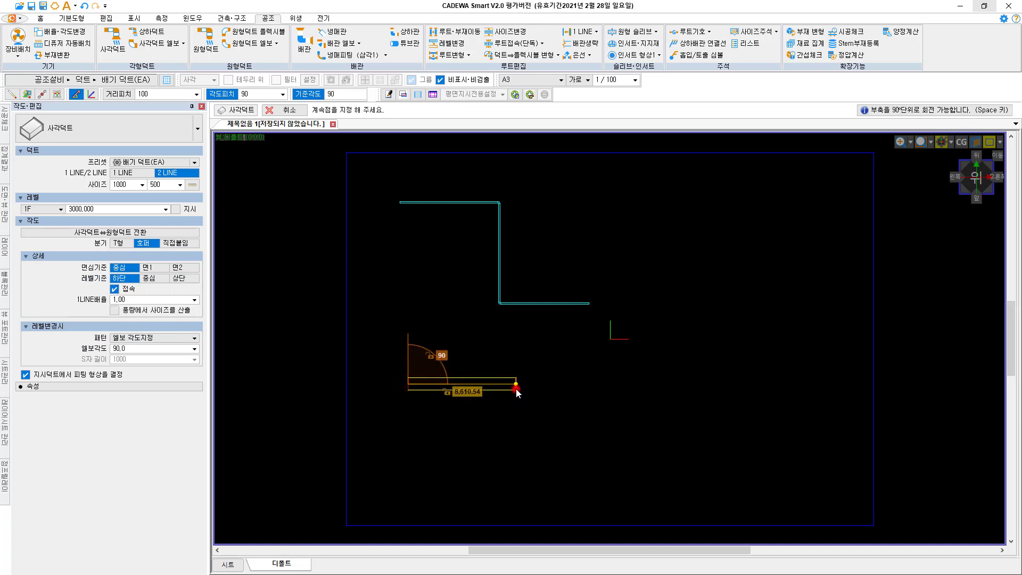
left_click(516, 389)
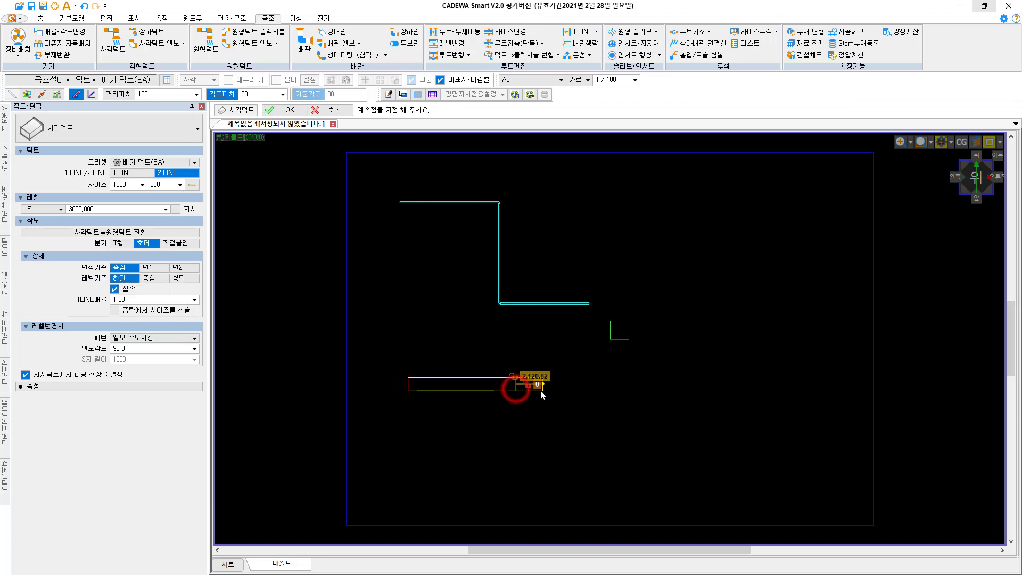
- Reduce the duct width to 800 and continue the duct straight to the right with a second section
left_click(141, 186)
left_click(136, 188)
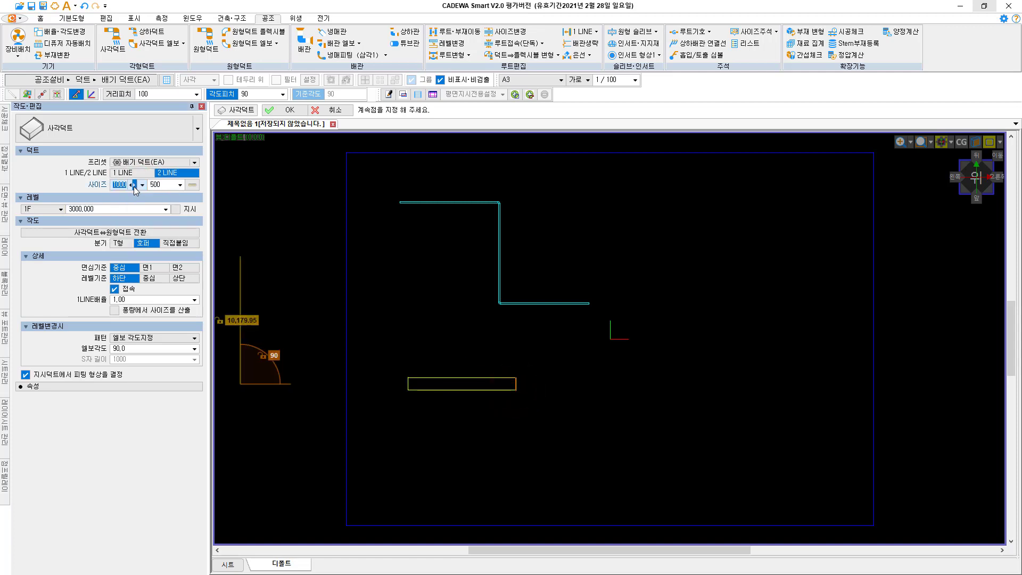
type("800")
key("Return")
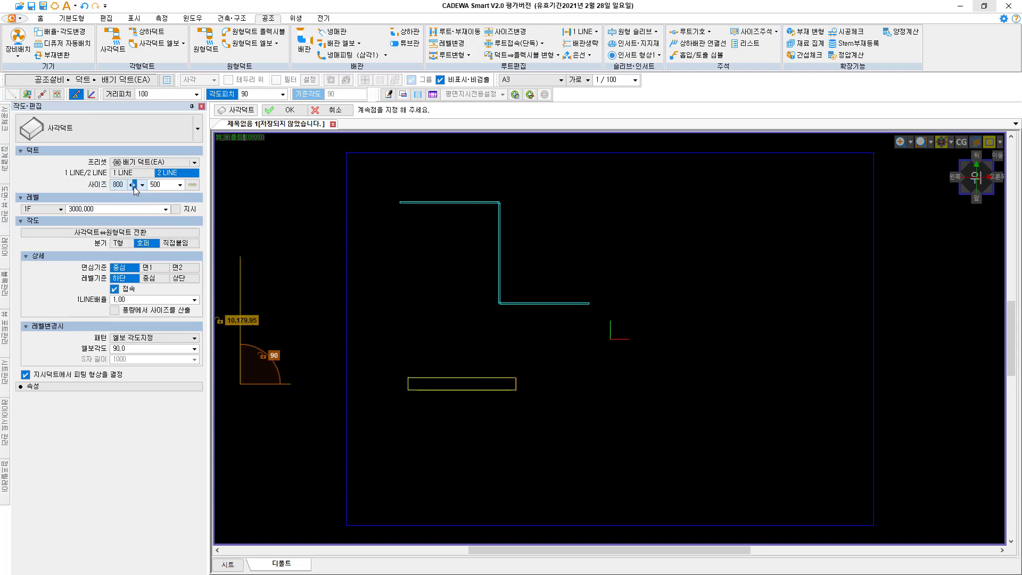
left_click(587, 386)
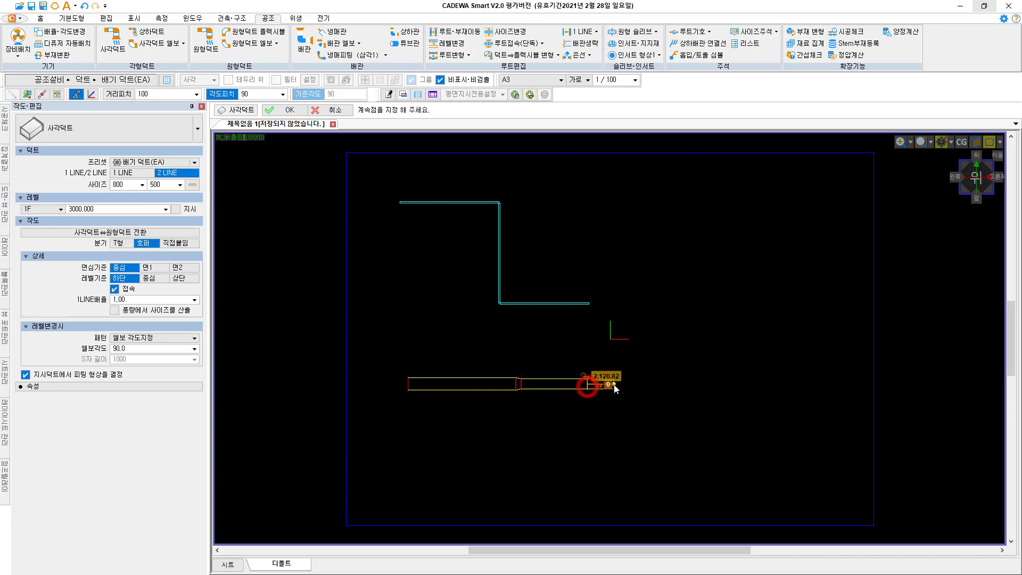
- Reduce the duct size to 500 × 400, add a third straight section to the right and finish the duct run
left_click(130, 185)
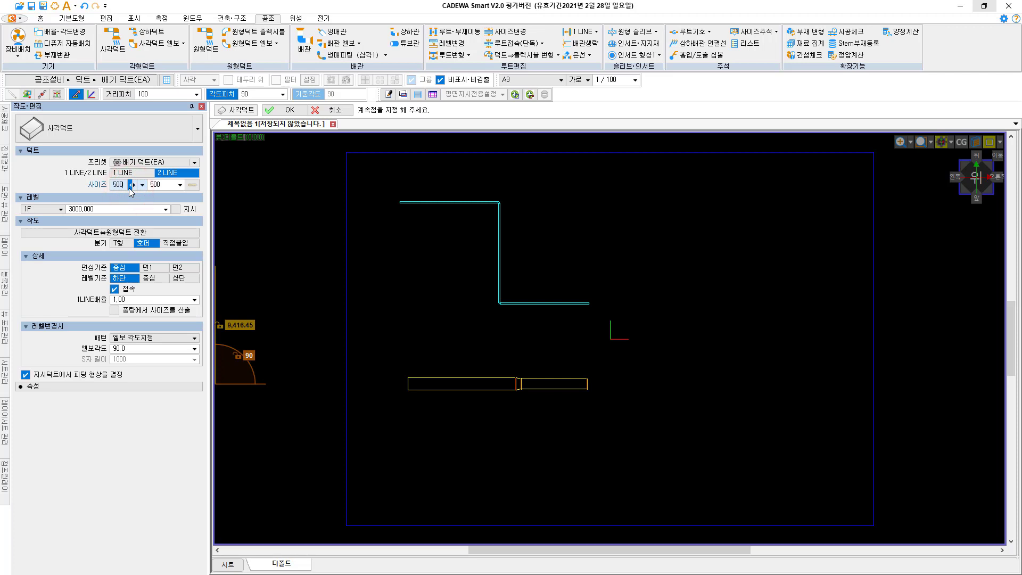
left_click(165, 186)
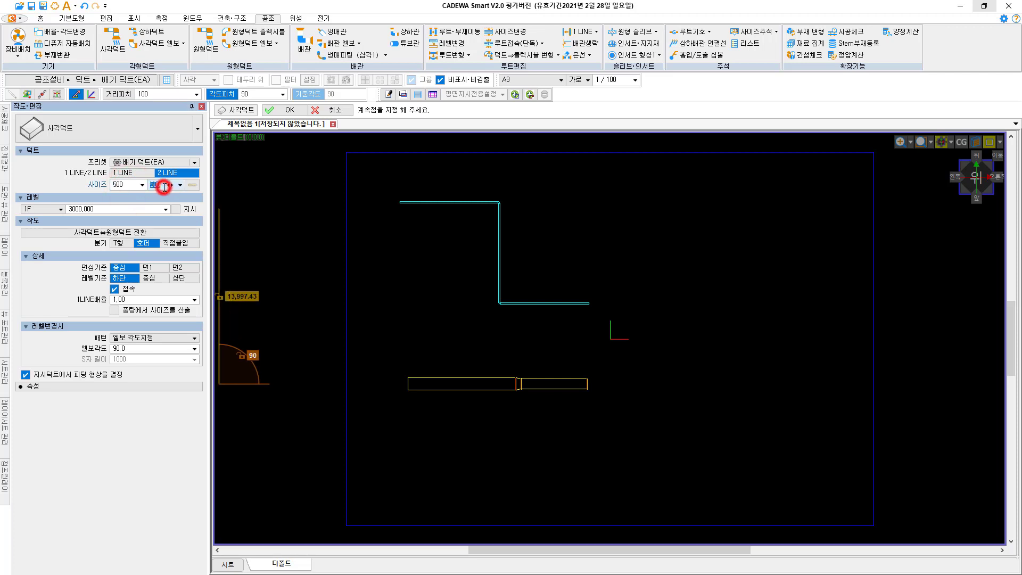
type("400")
key("Return")
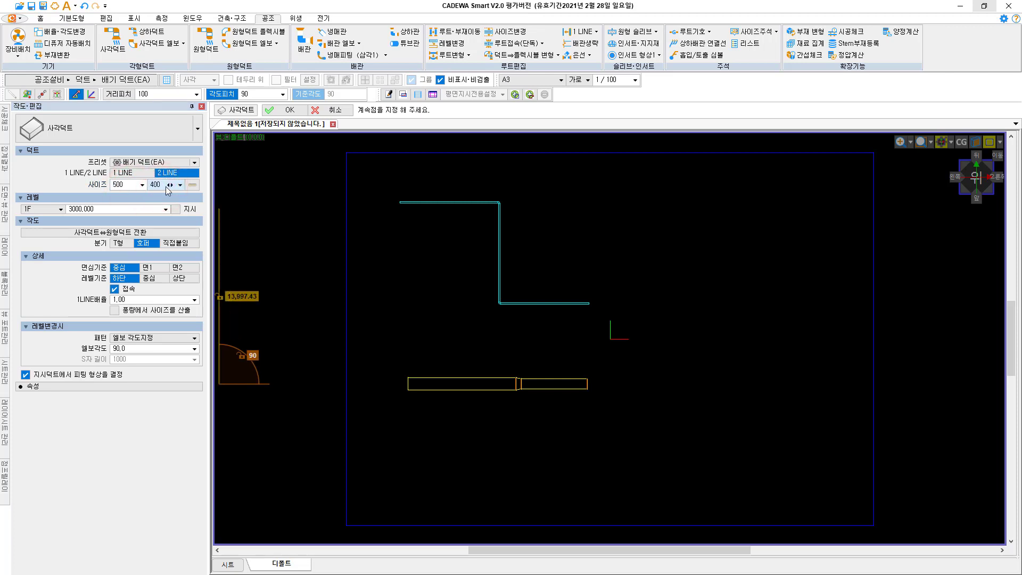
left_click(663, 381)
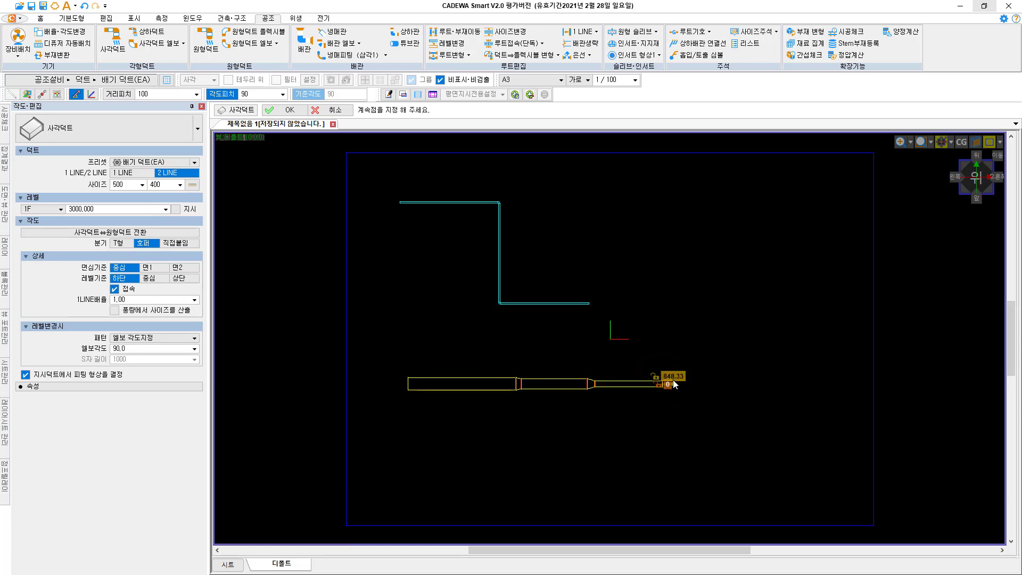
right_click(674, 381)
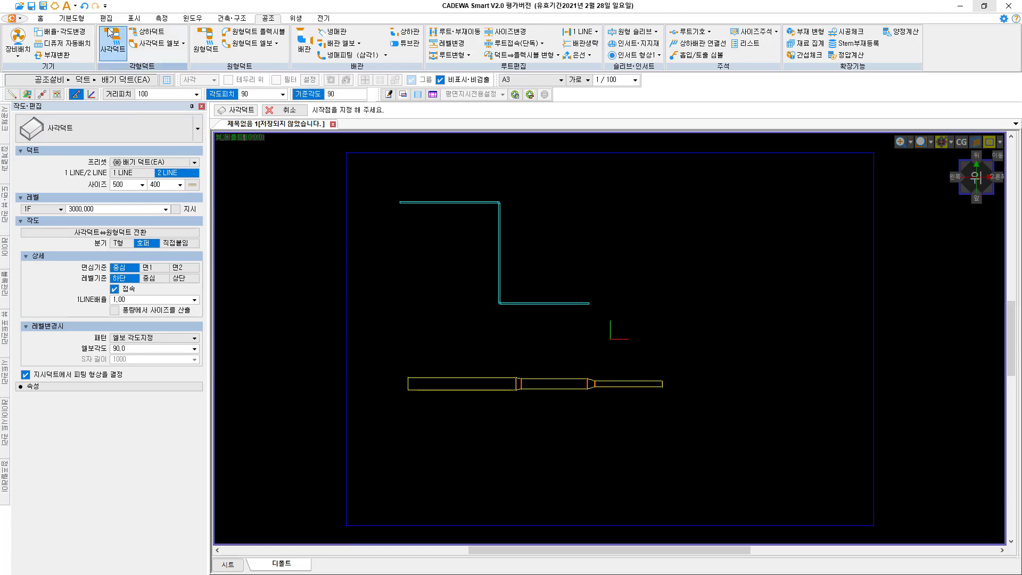
- Place a rectangular duct end cap (사각덕트 엔드캡) on the open end of the 500 × 400 duct section
left_click(184, 43)
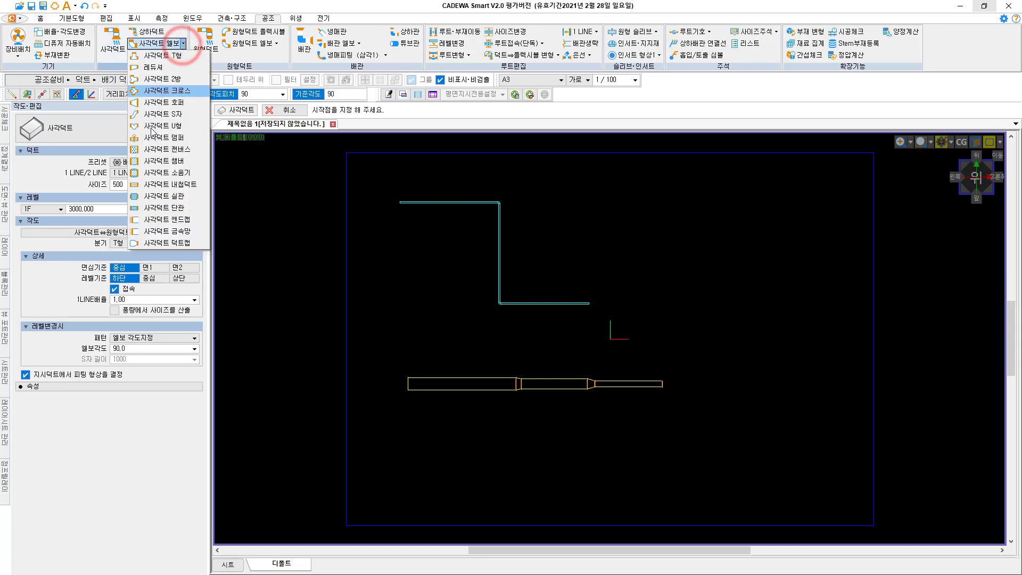
left_click(178, 220)
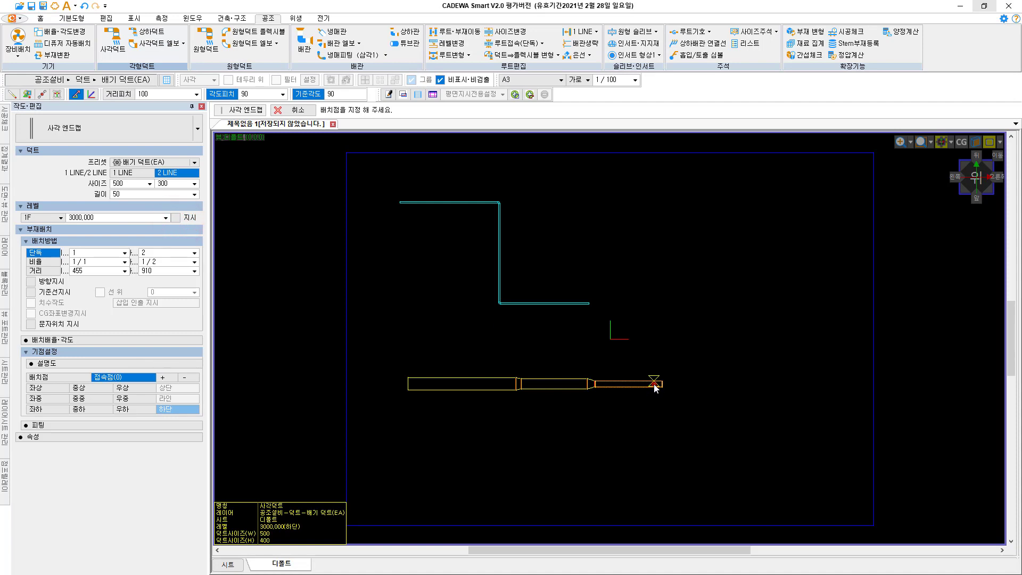
left_click(655, 384)
left_click(672, 387)
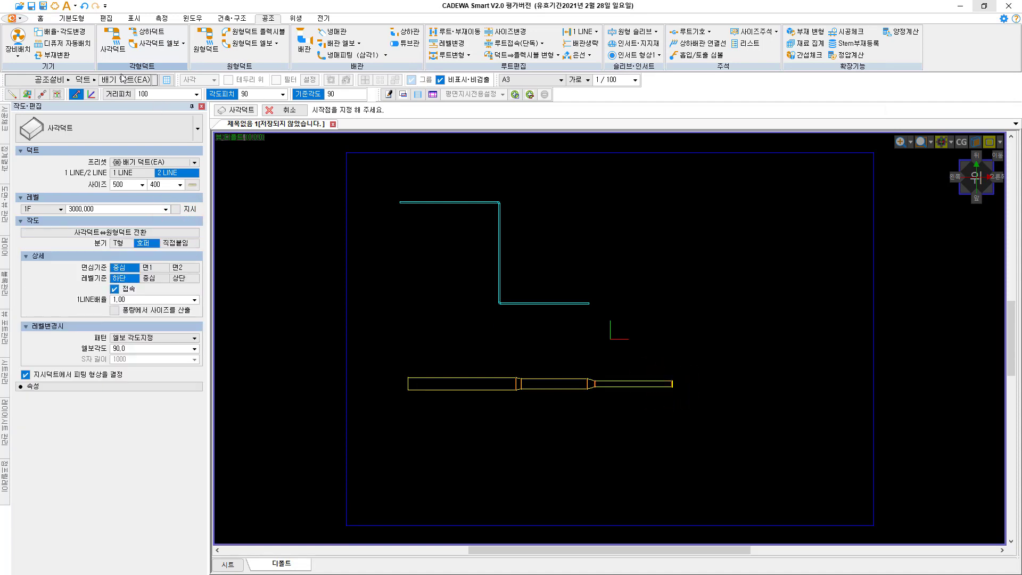
- Branch a 500 × 300 rectangular duct upward from the 1000 × 500 main duct, near its reducer
left_click(112, 39)
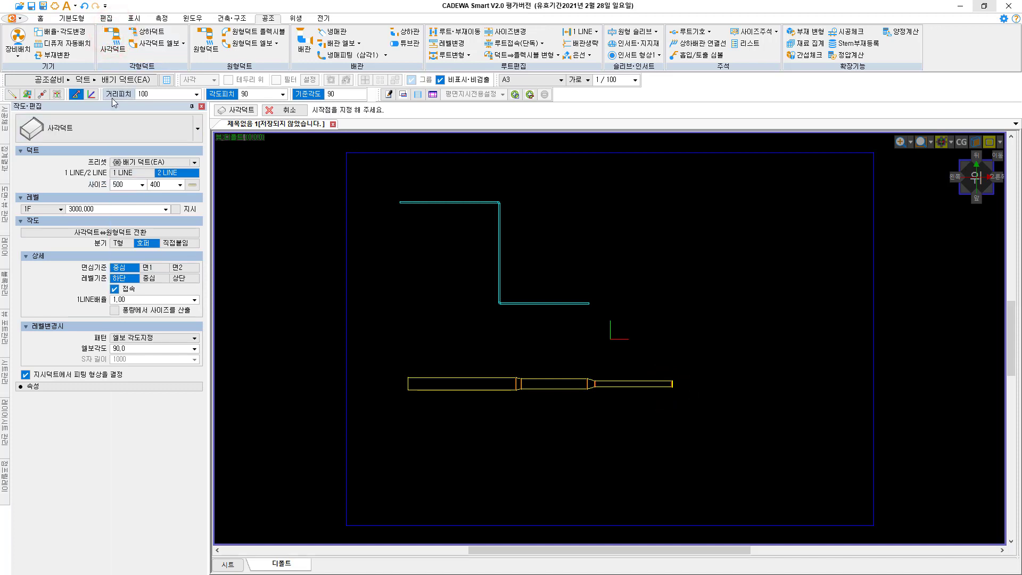
left_click(160, 186)
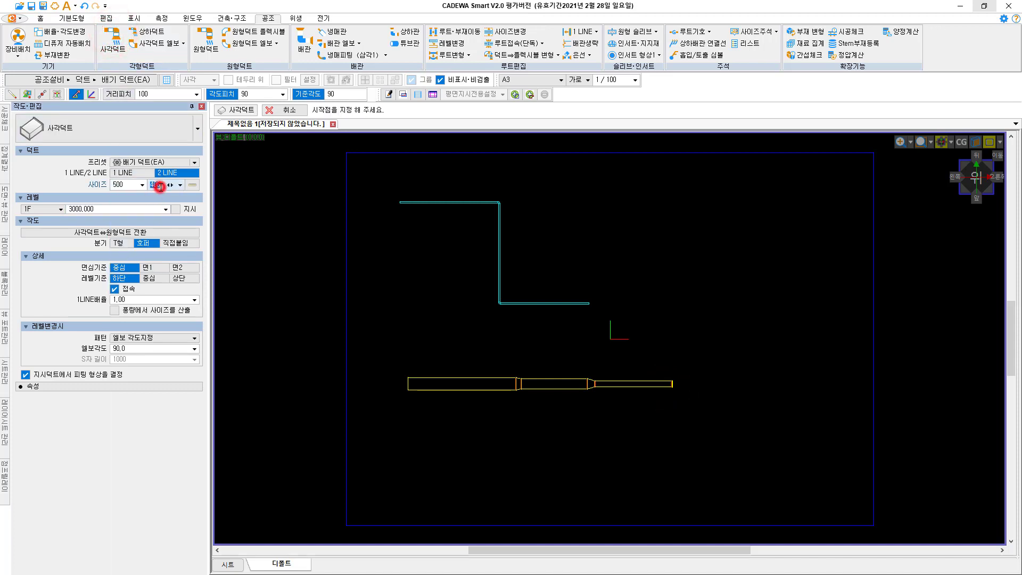
type("300")
key("Return")
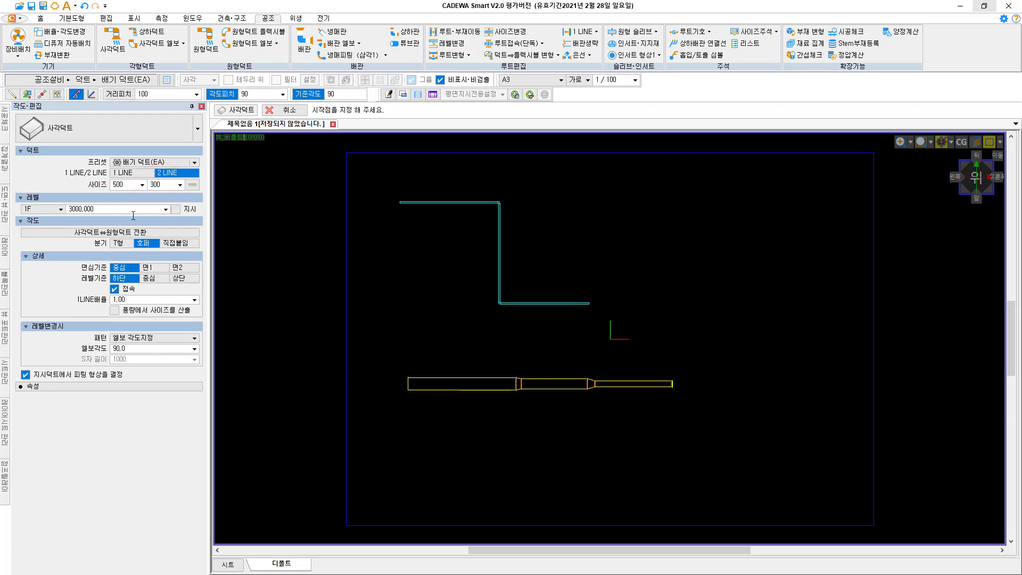
left_click(496, 379)
left_click(498, 327)
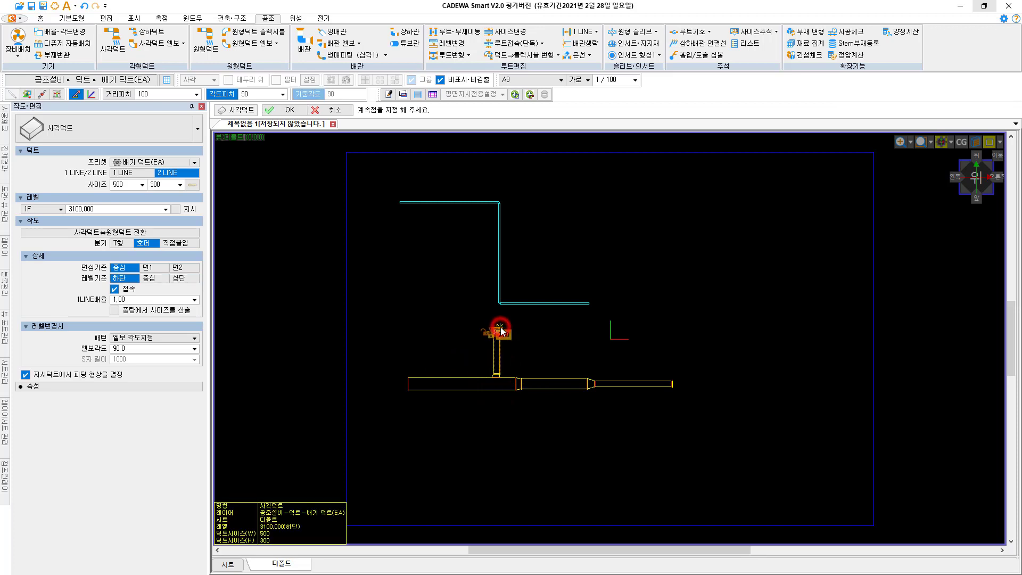
- Branch a 500 × 300 rectangular duct downward from the 1000 × 500 main duct, opposite the existing upper branch
right_click(497, 328)
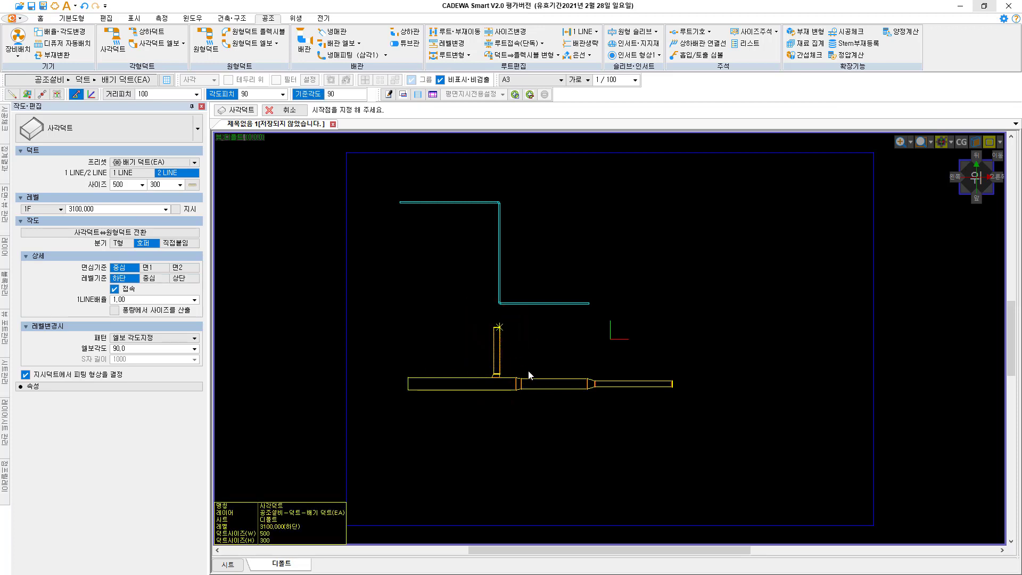
left_click(497, 390)
left_click(505, 440)
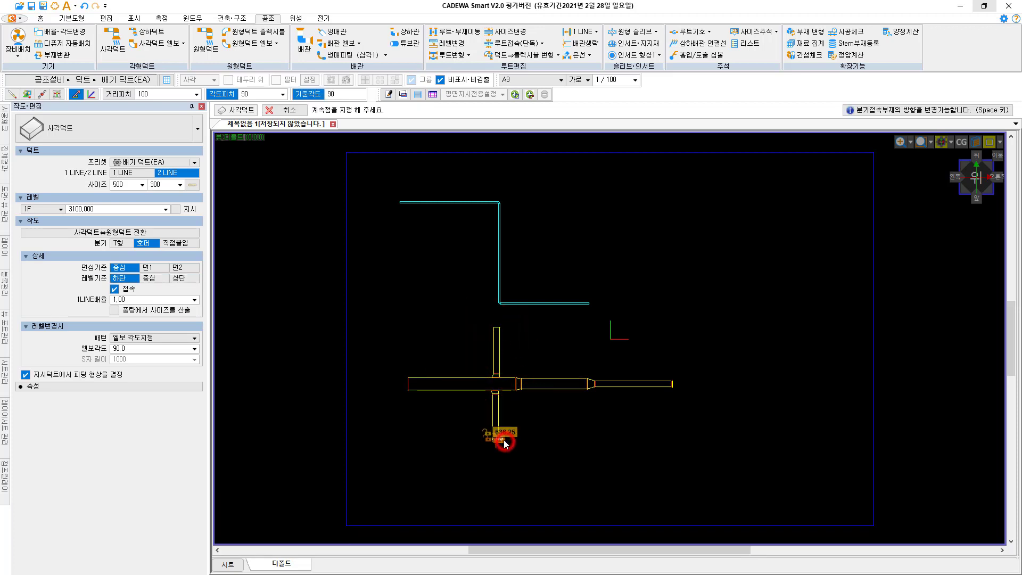
right_click(506, 441)
- Branch 500 × 300 rectangular ducts upward and downward from the middle, 800-wide main duct section
left_click(571, 381)
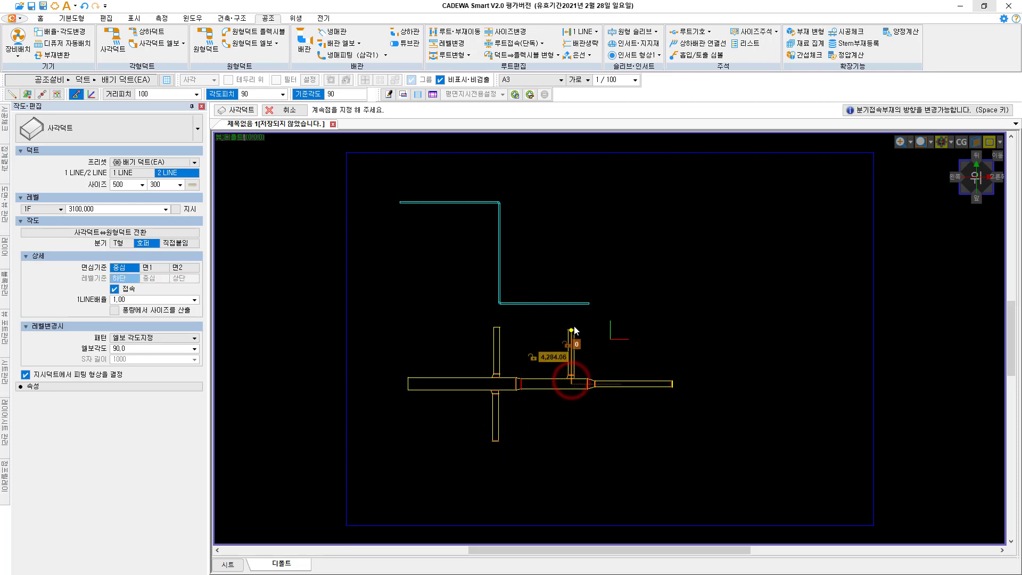
left_click(573, 324)
right_click(573, 325)
left_click(572, 384)
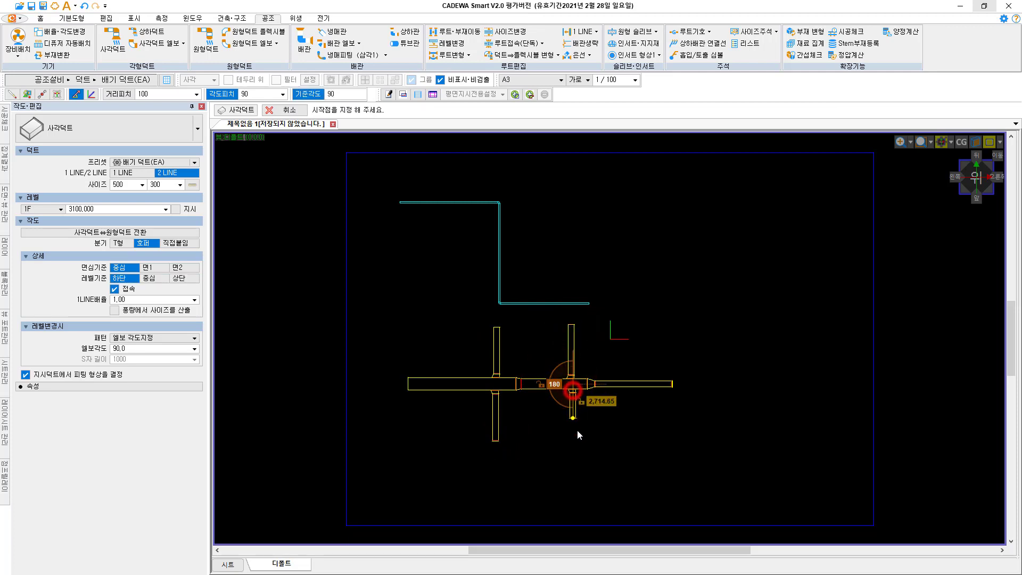
left_click(573, 446)
right_click(586, 441)
- Branch 500 × 300 rectangular ducts upward and downward from the 500 × 400 main section near its end cap, and finish duct drawing
left_click(661, 383)
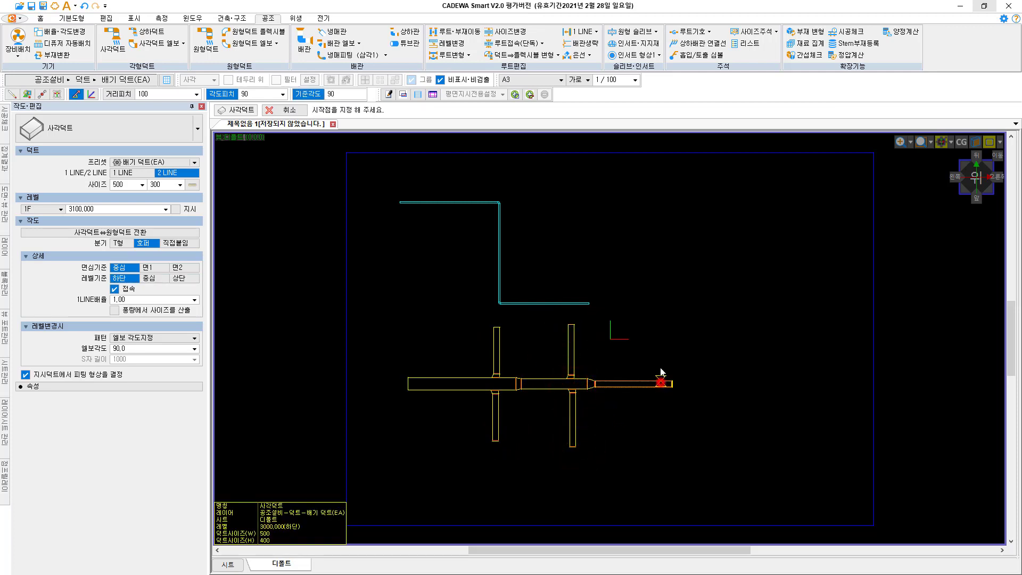
left_click(660, 325)
right_click(660, 325)
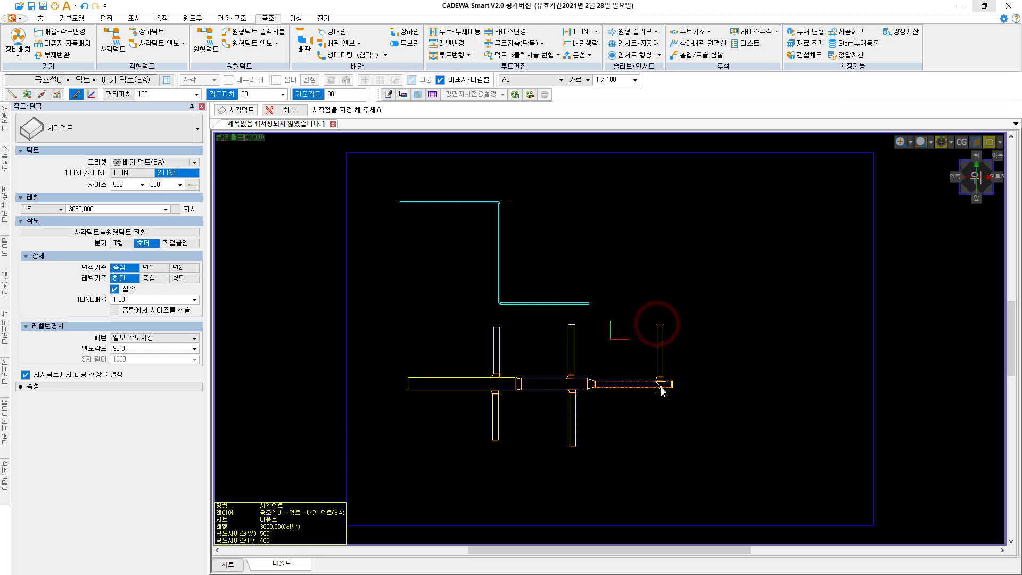
left_click(661, 451)
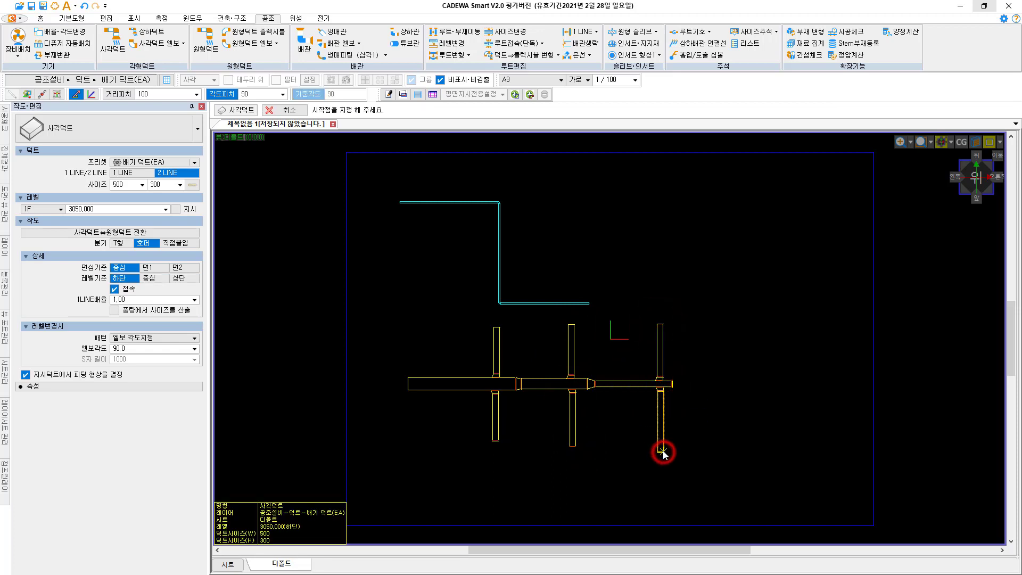
right_click(607, 452)
right_click(603, 446)
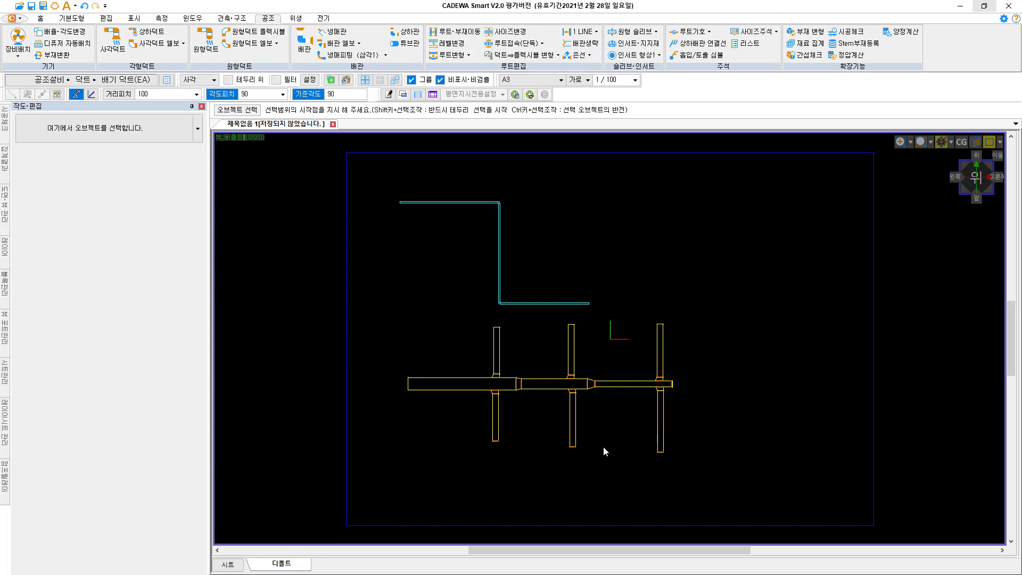
- Place 500 × 300 rectangular end caps (사각 엔드캡) on the open ends of the three upper branch ducts
left_click(184, 44)
left_click(167, 220)
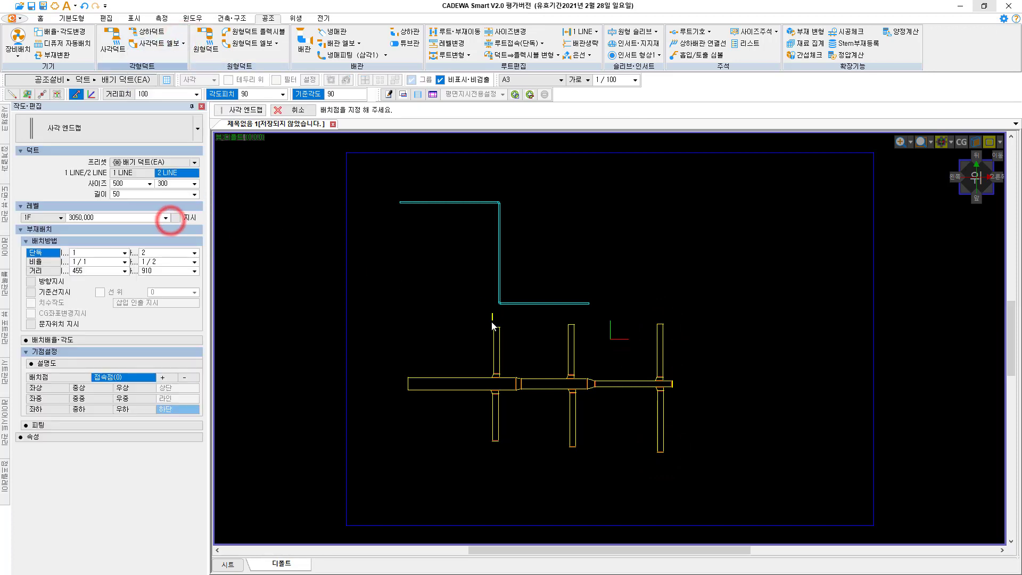
left_click(496, 338)
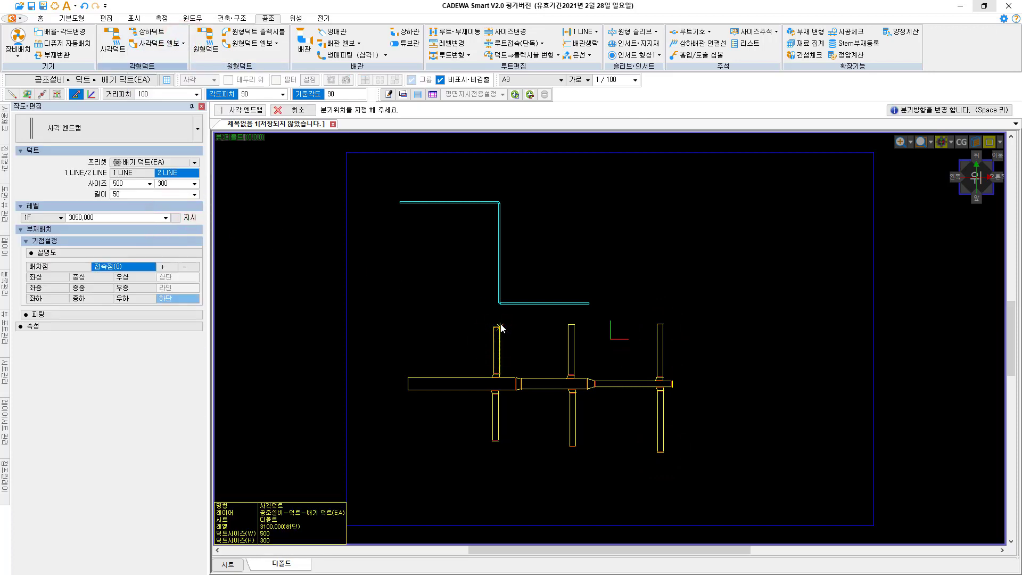
left_click(500, 324)
left_click(570, 341)
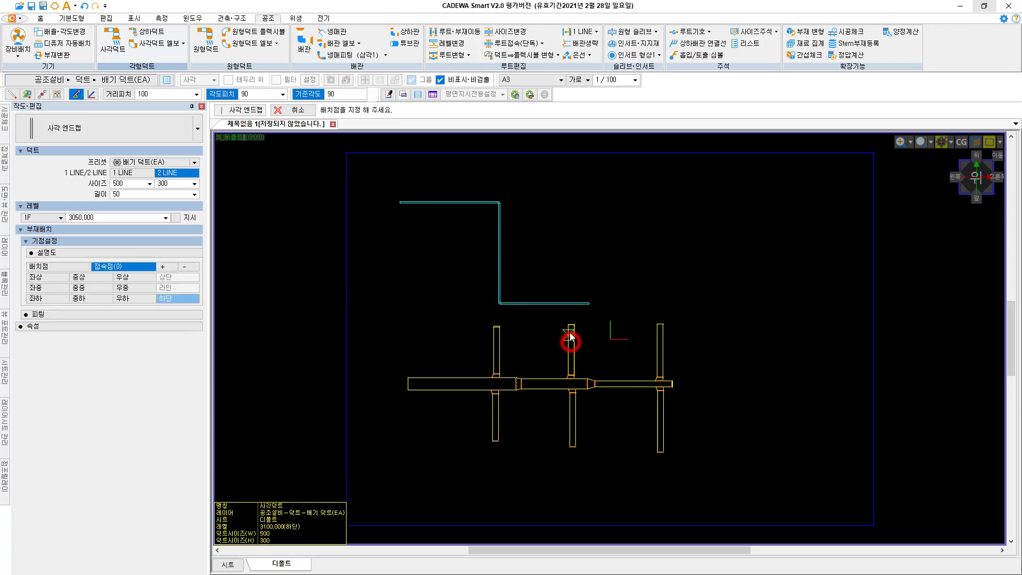
left_click(497, 326)
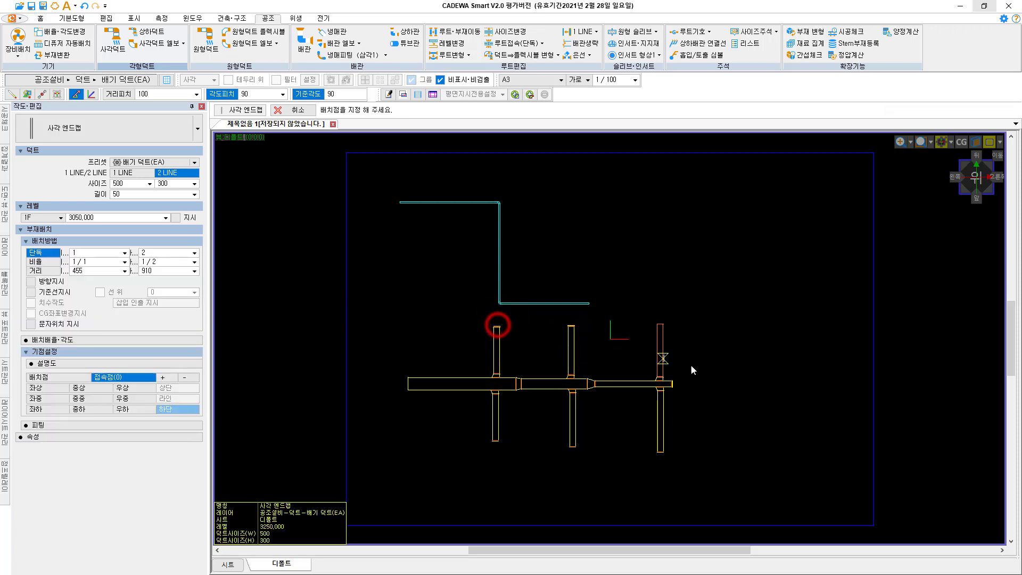
left_click(574, 325)
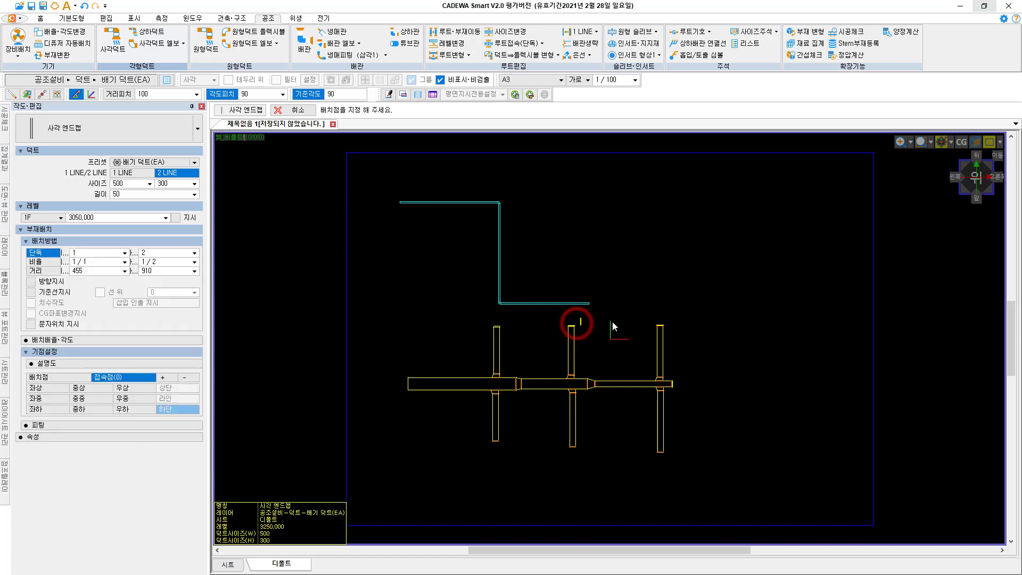
- Place end caps on the three lower branch ducts, extending the branches to end on a common line
left_click(500, 462)
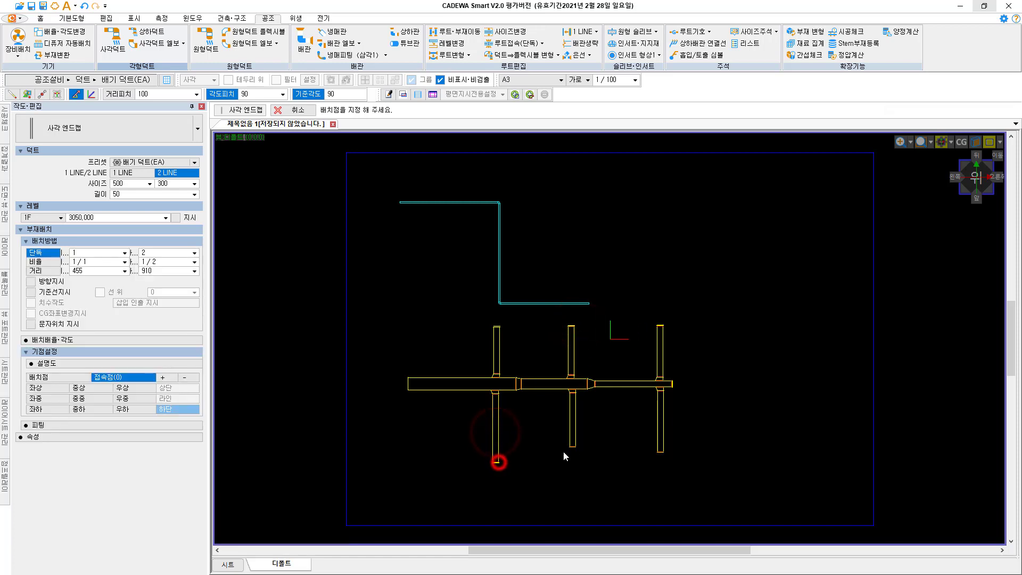
left_click(574, 442)
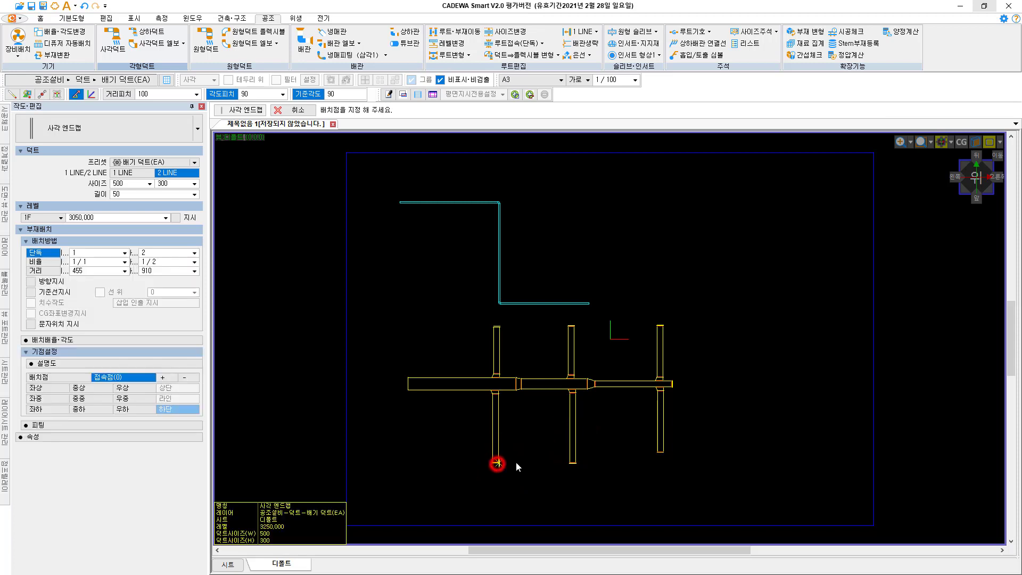
left_click(663, 450)
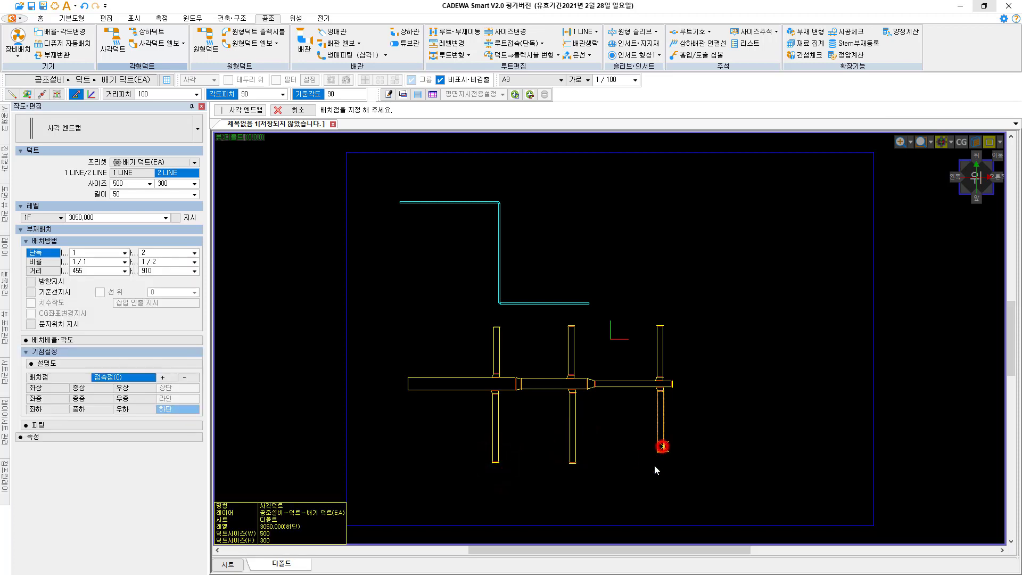
left_click(577, 467)
key("Escape")
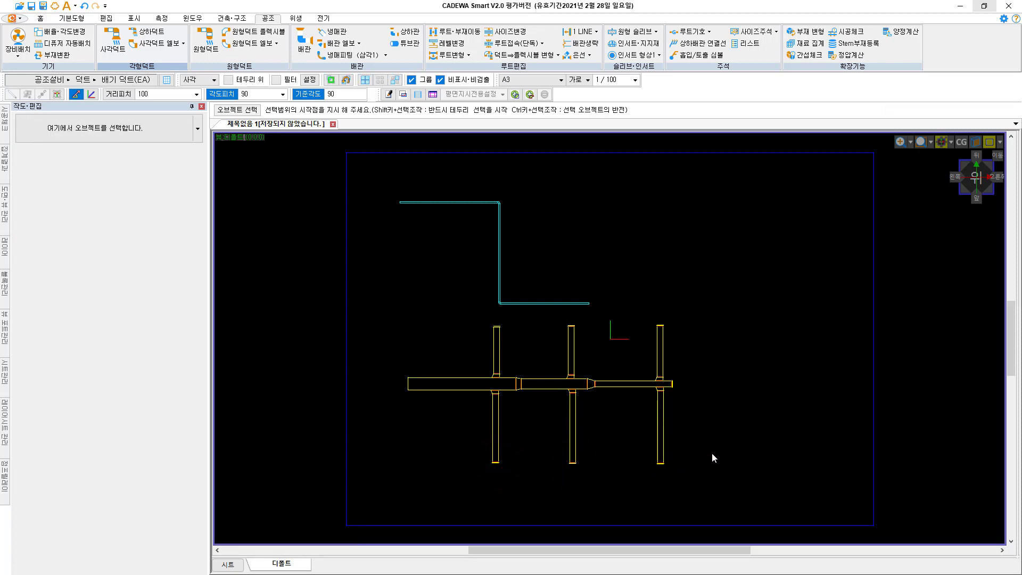
- Start hanger drawing (행거작도) and set the specified (지정) hanger reference level to 4500
middle_click_drag(715, 440, 708, 429)
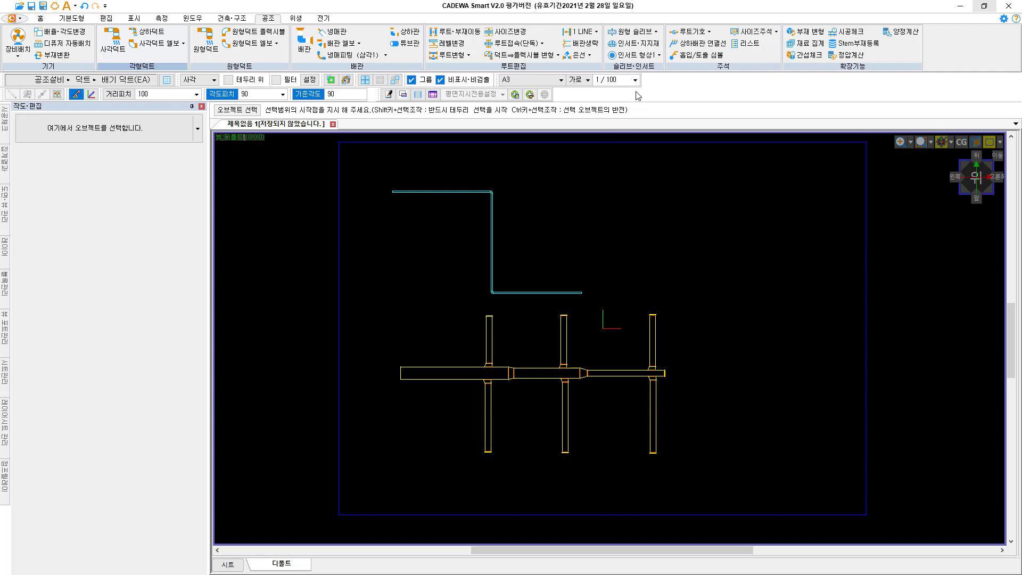
left_click(645, 45)
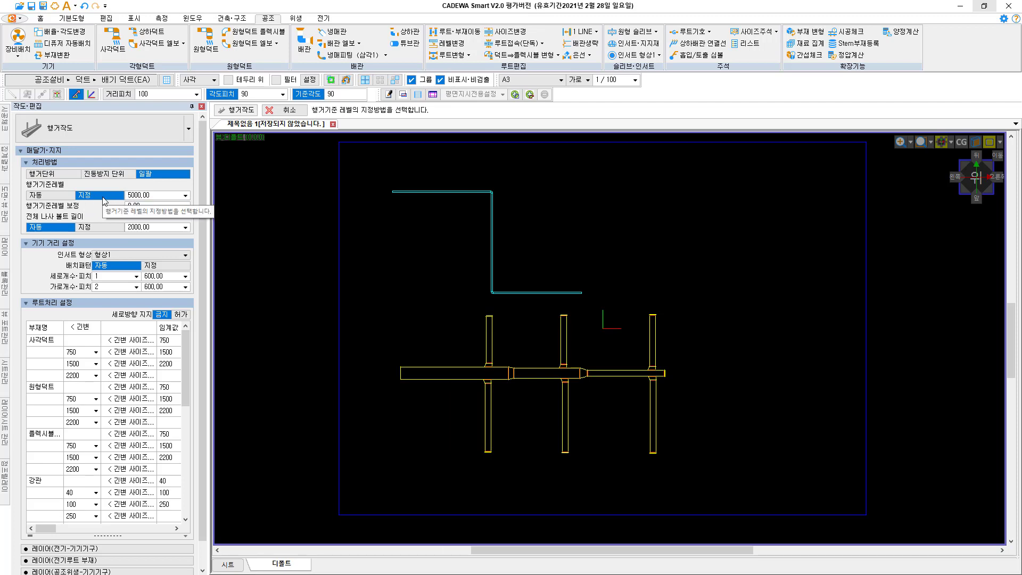
left_click(152, 197)
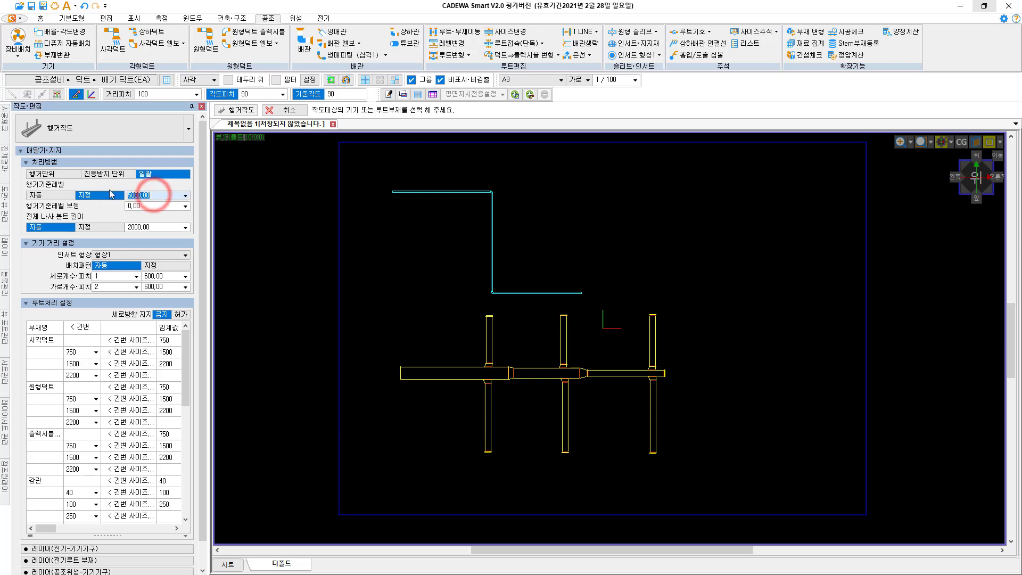
type("45")
key("Return")
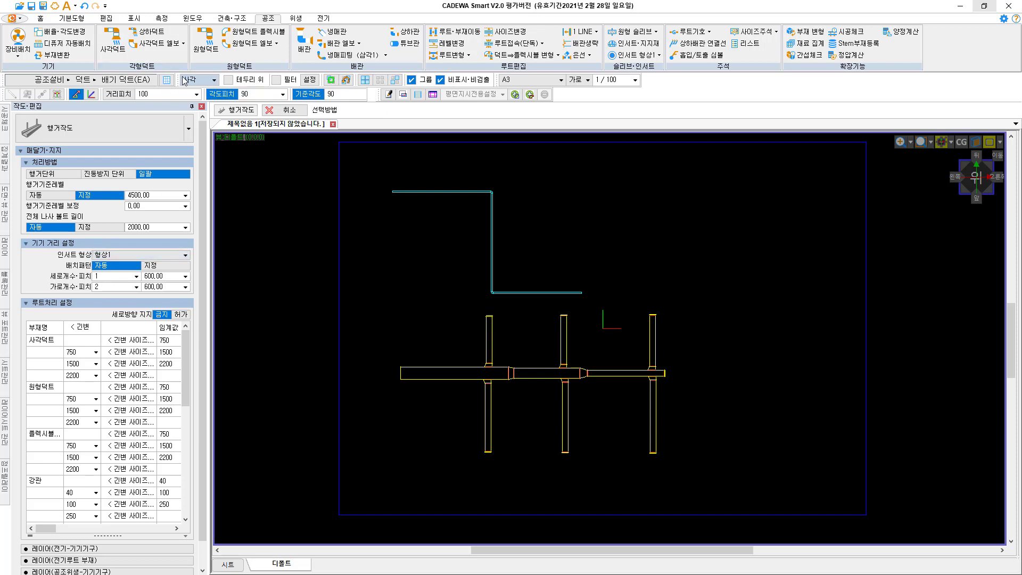
- Using trace selection (트레이스), generate hangers along the entire chilled-water pipe route and finish the command
left_click(209, 79)
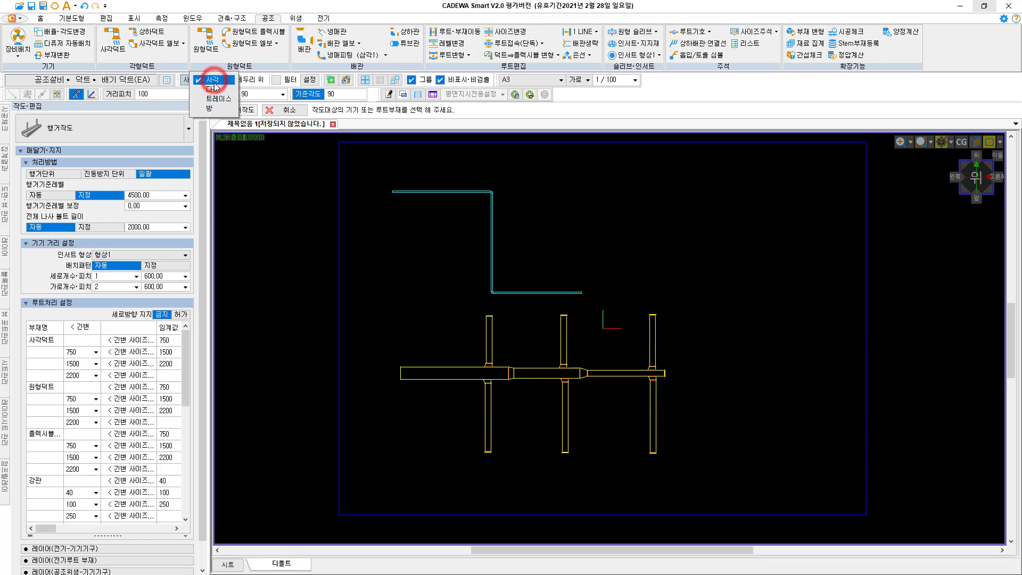
left_click(221, 100)
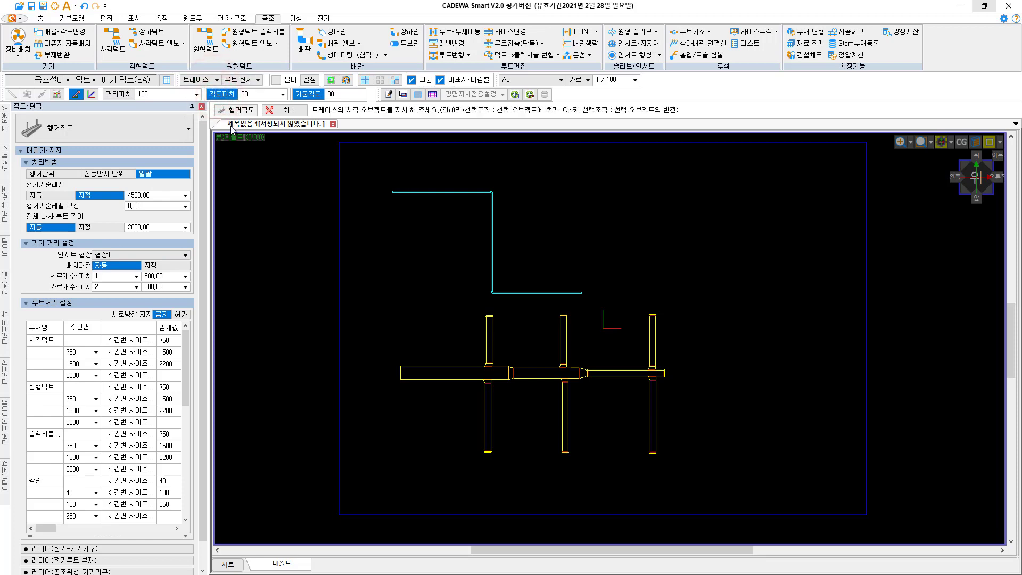
left_click(401, 195)
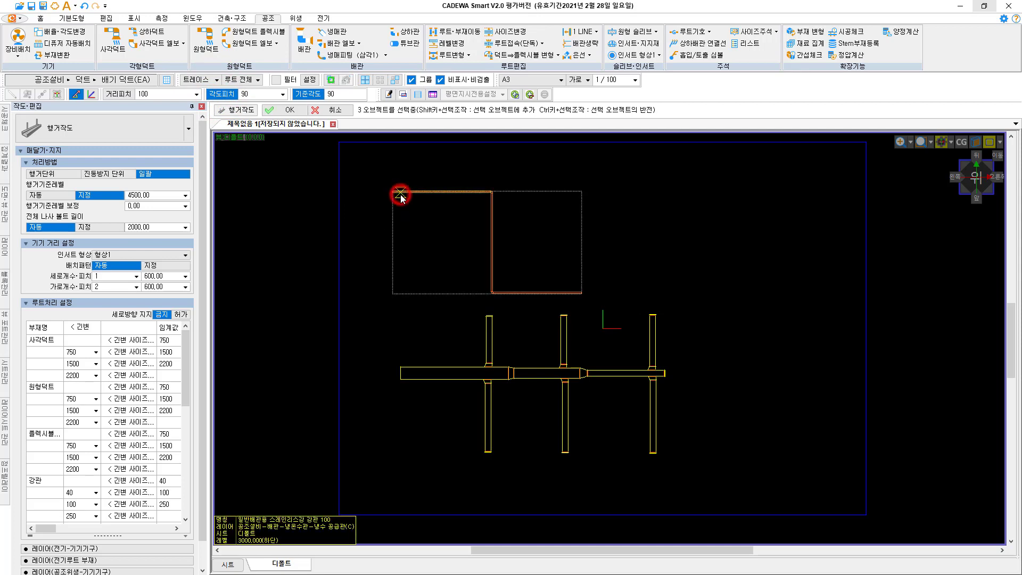
left_click(288, 110)
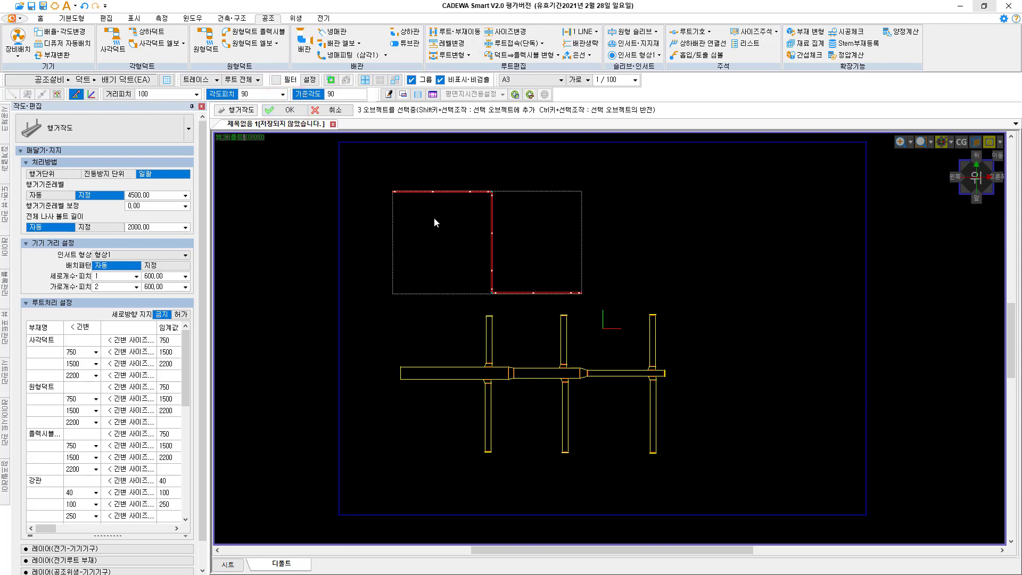
scroll(609, 338, "up", 5)
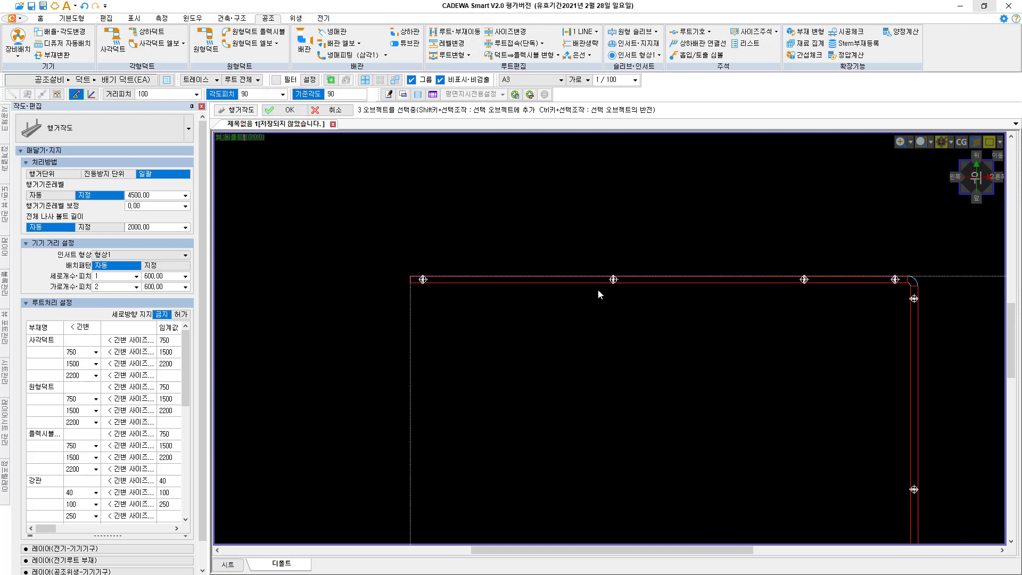
middle_click_drag(805, 349, 527, 293)
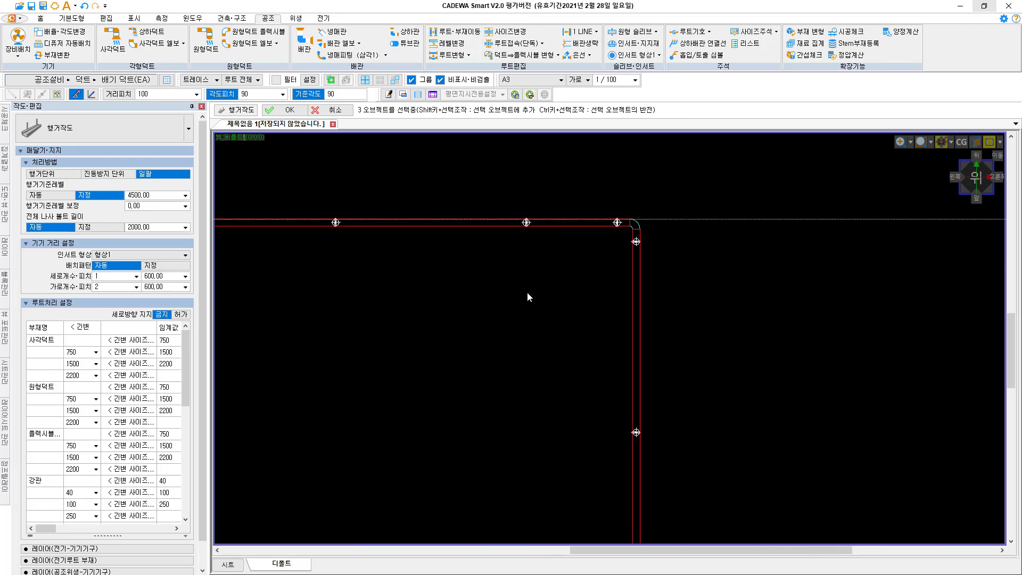
scroll(609, 346, "down", 4)
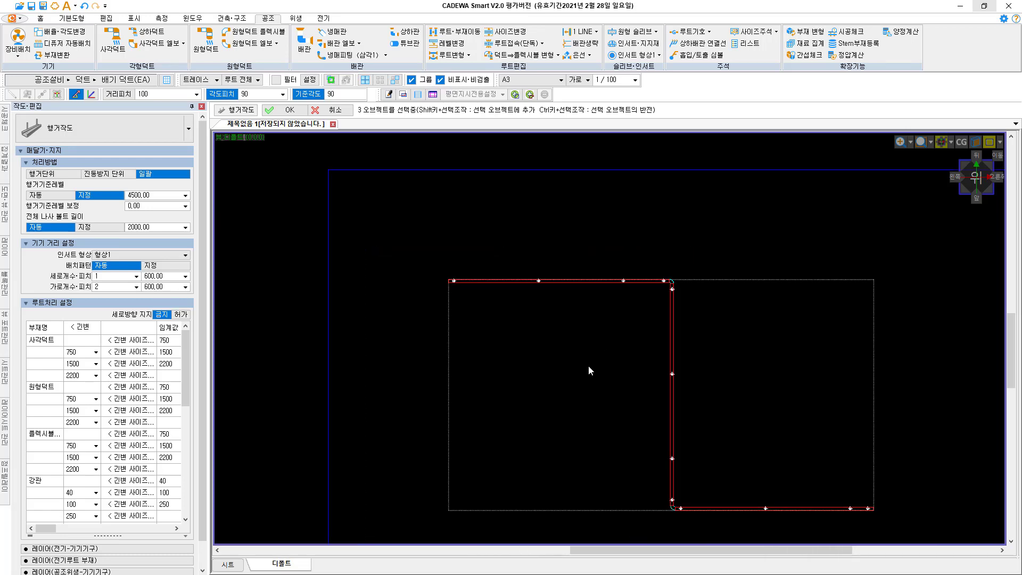
middle_click_drag(588, 365, 500, 329)
key("Escape")
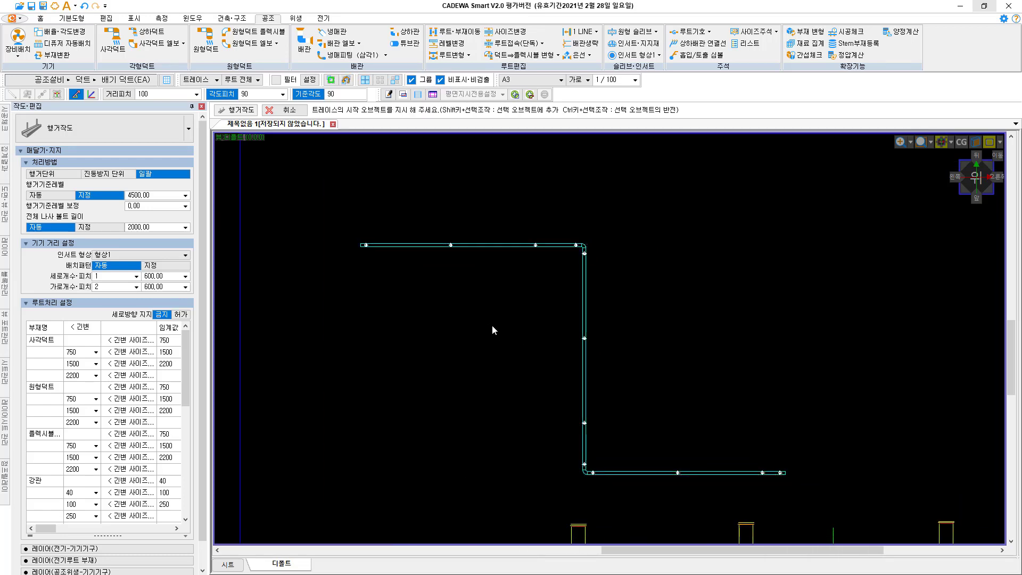
key("Escape")
- Generate hangers with reference level 4500 along the whole traced rectangular duct route, including its branches, and finish the command
middle_click_drag(708, 318, 706, 259)
middle_click_drag(684, 333, 651, 247)
middle_click_drag(598, 461, 584, 345)
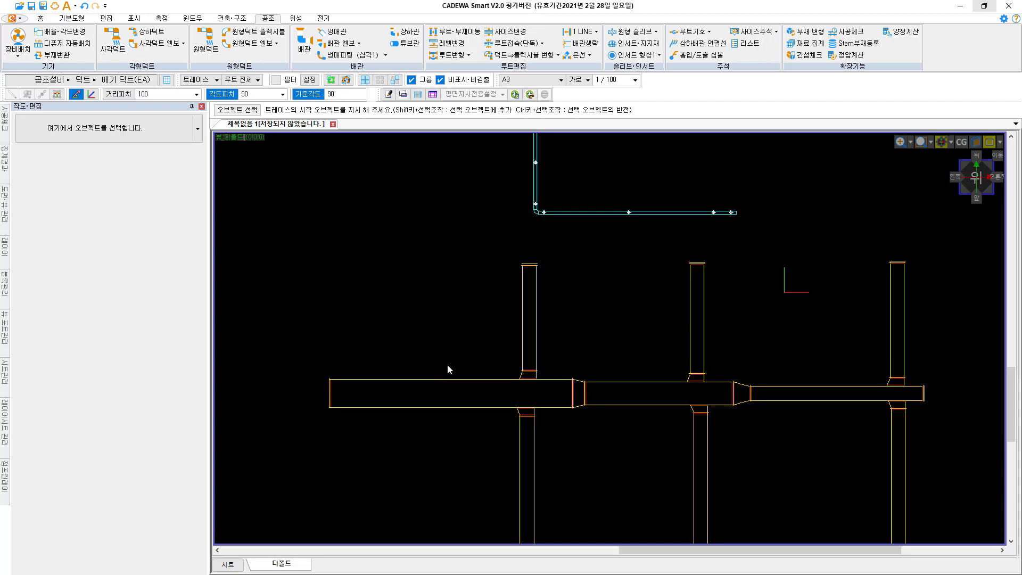
left_click(628, 43)
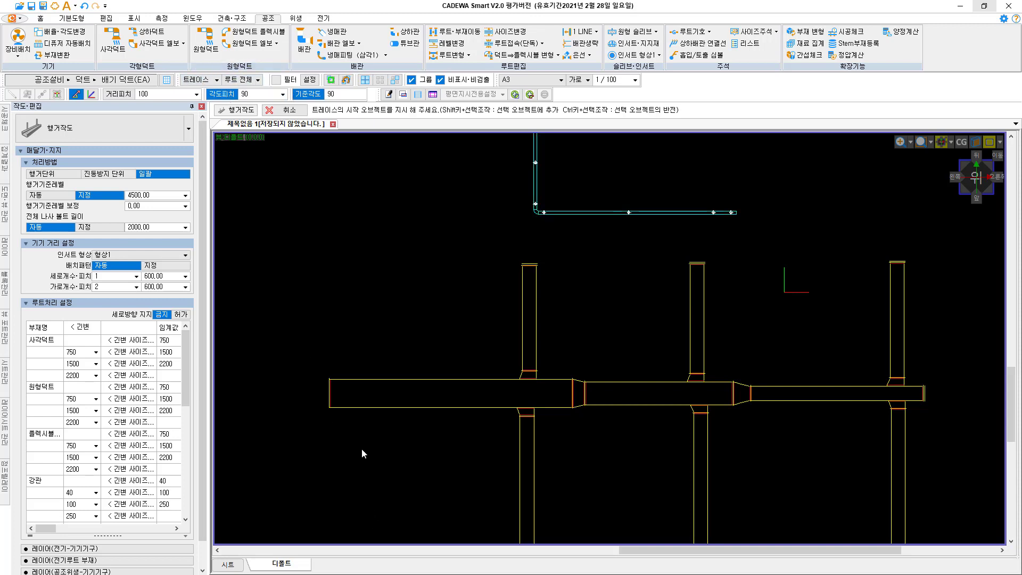
left_click(346, 410)
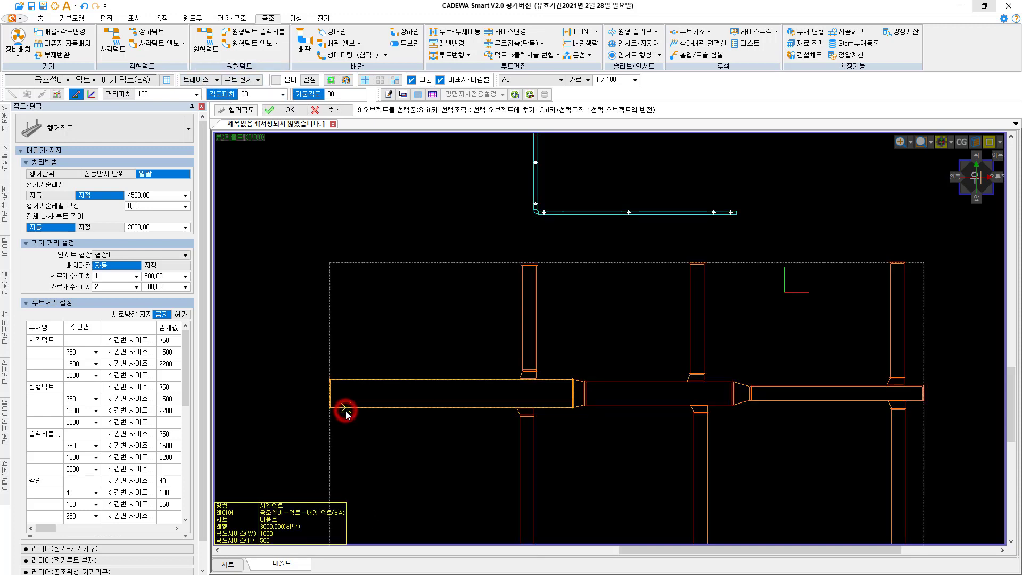
left_click(287, 111)
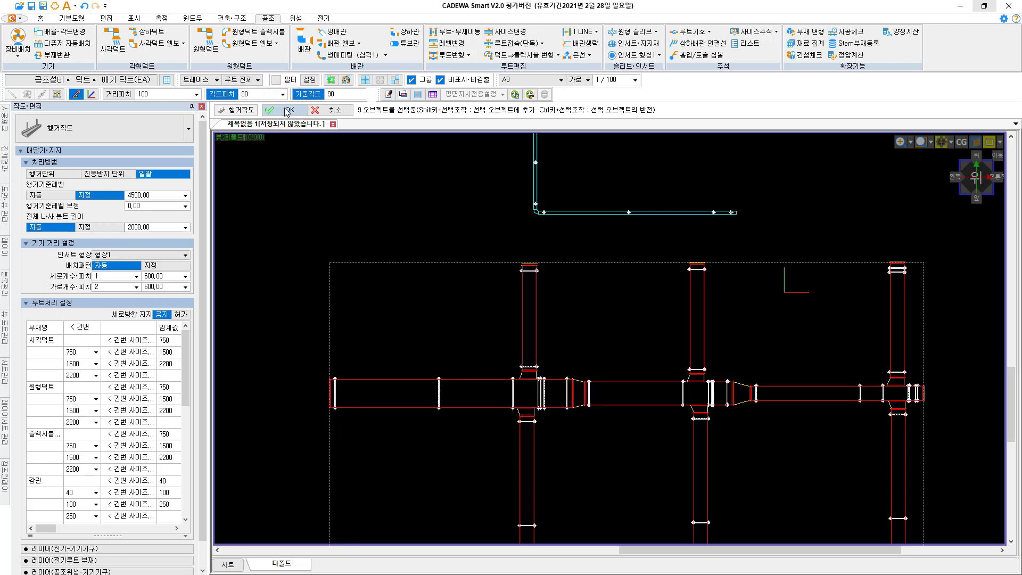
middle_click_drag(334, 257, 299, 180)
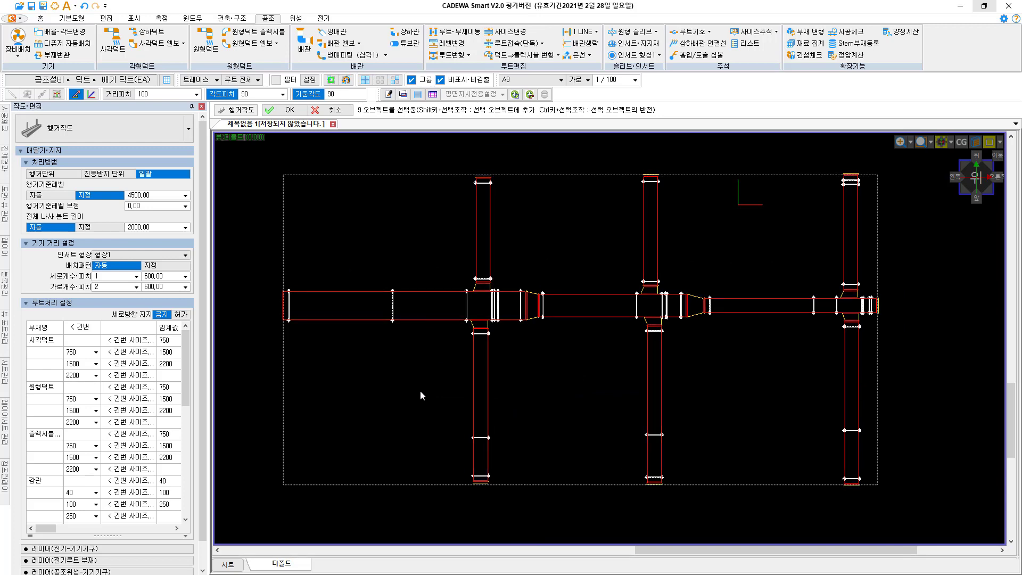
key("Escape")
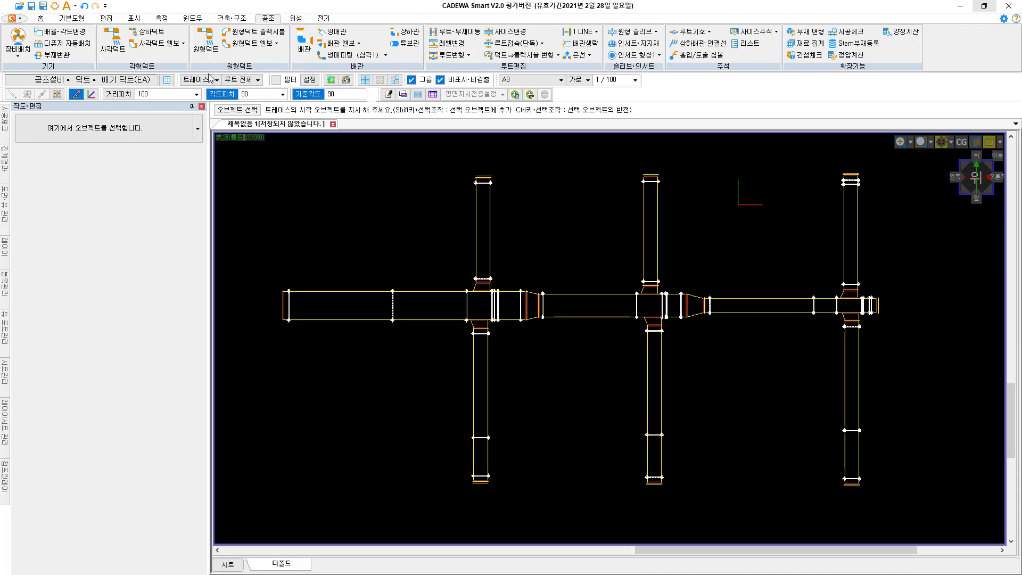
- Change the object selection method from trace to rectangular (사각) for picking hangers on the main duct
left_click(216, 80)
left_click(215, 60)
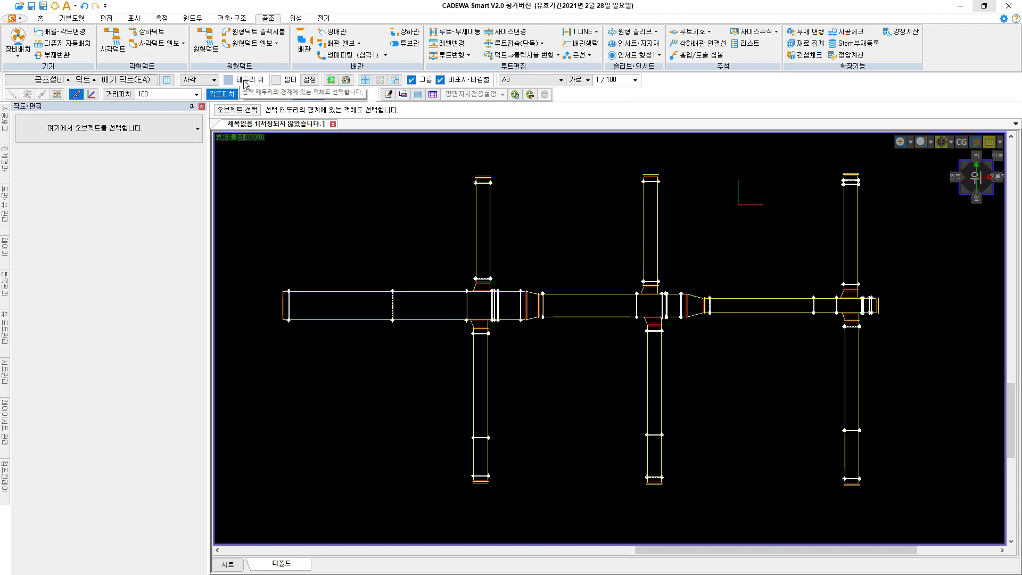
left_click(544, 361)
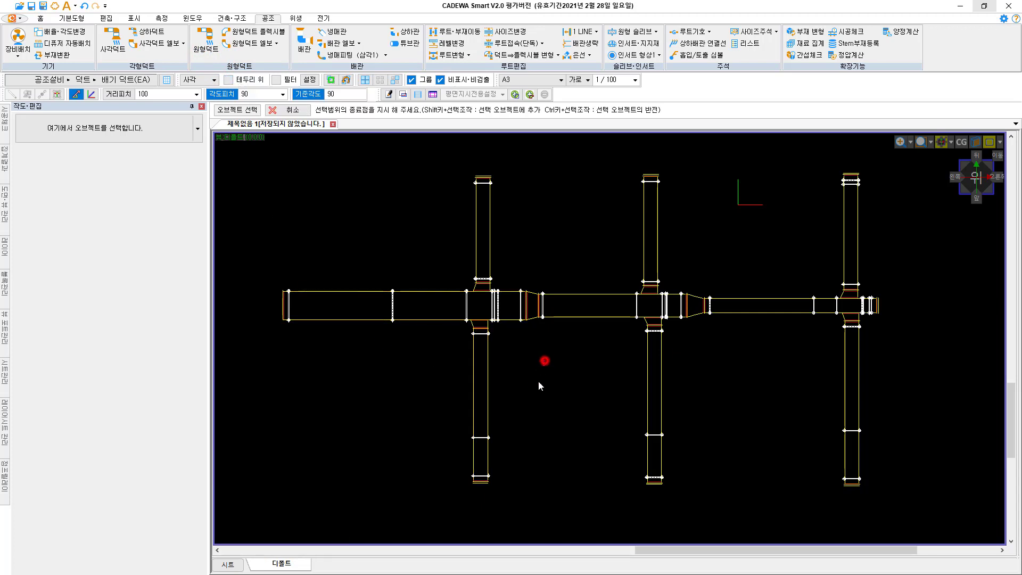
left_click(515, 402)
scroll(515, 388, "up", 3)
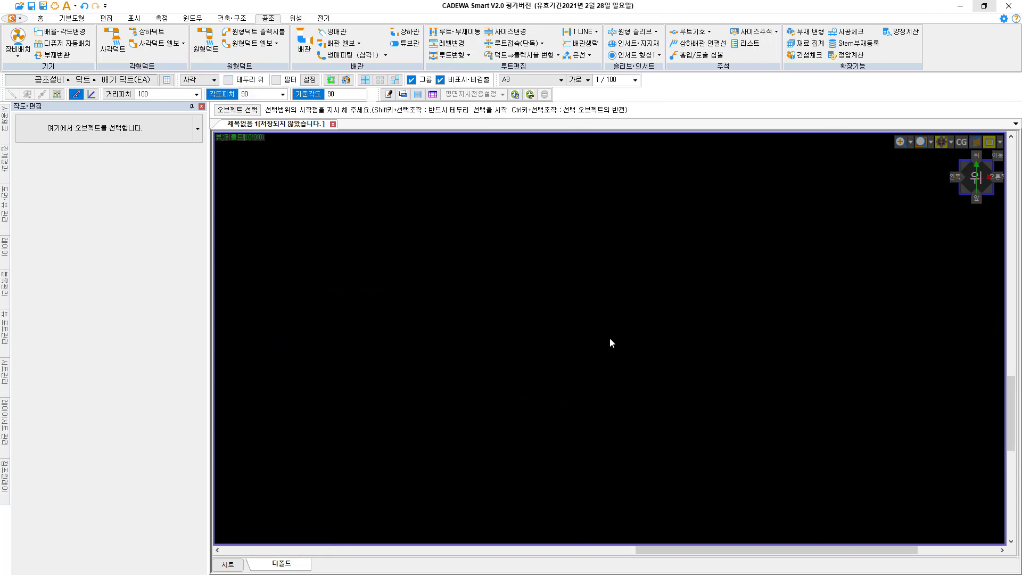
scroll(524, 306, "up", 3)
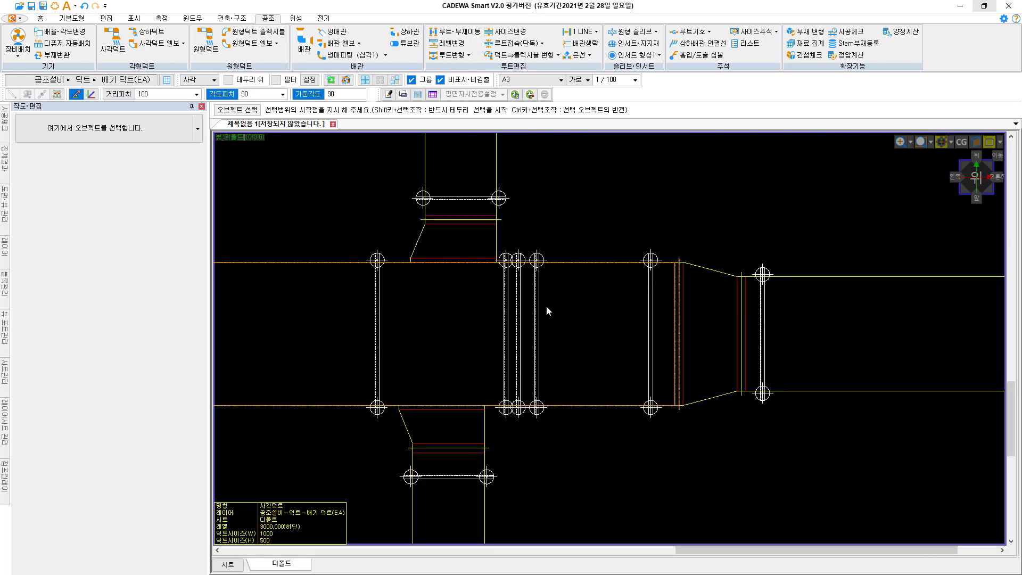
left_click(464, 235)
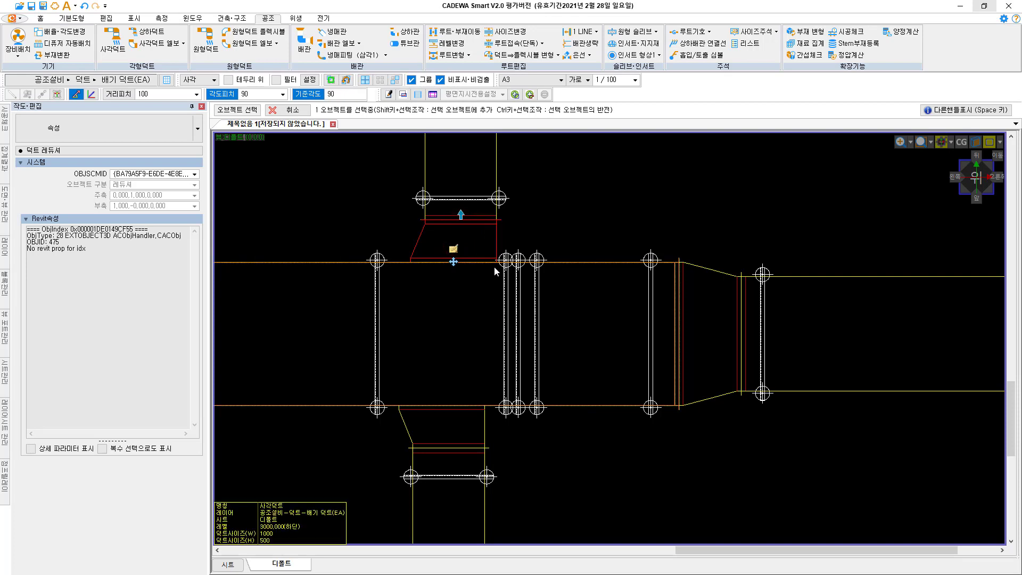
key("Escape")
left_click(570, 241)
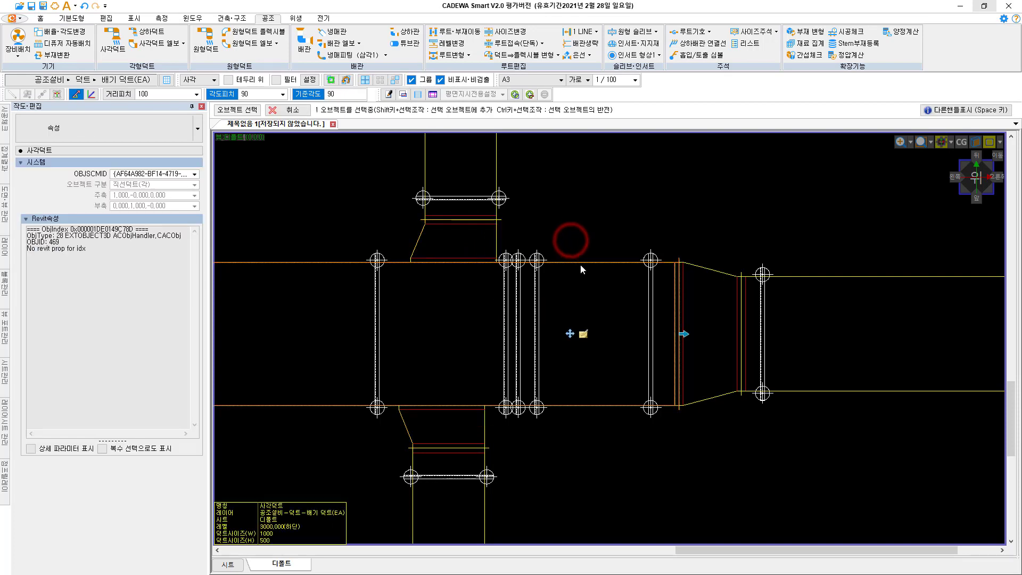
key("Escape")
- Delete the three closely spaced hangers on the widest main duct section, between the first branch pair and the reducer
left_click(579, 230)
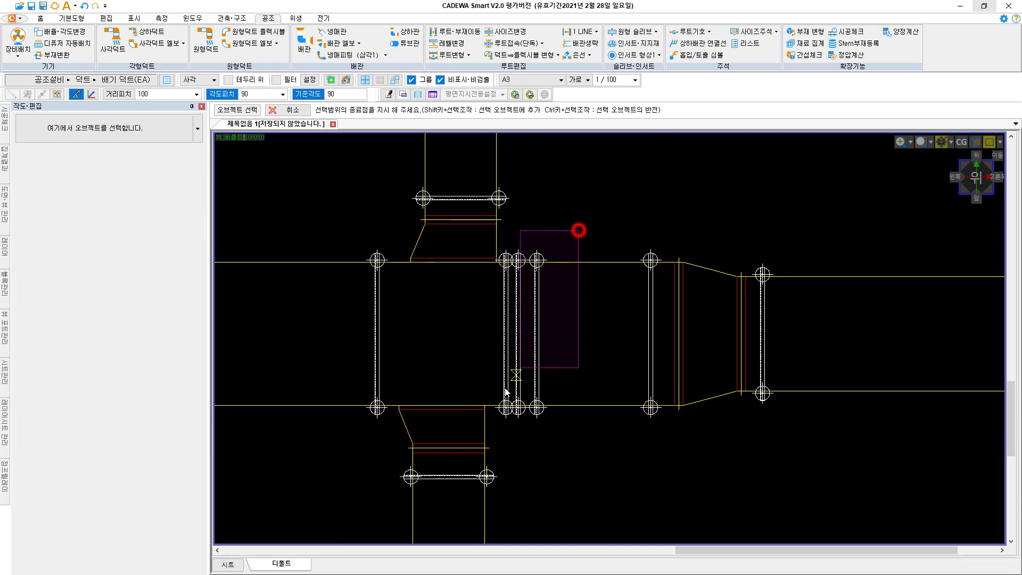
left_click(462, 429)
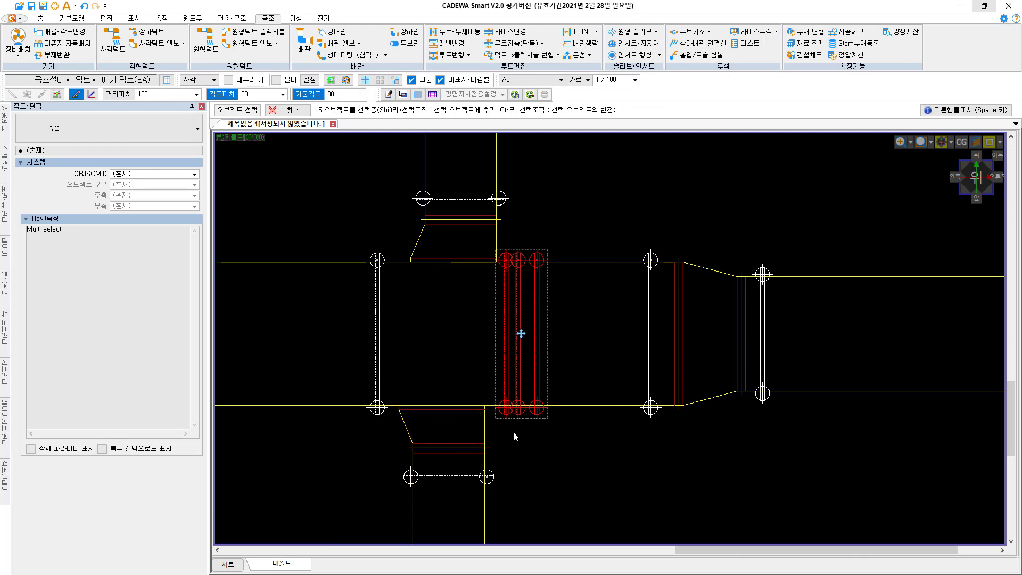
key("Delete")
- Delete the crowded hangers on the middle main duct section just past the second branch pair, keeping the one beside the reducer
scroll(610, 339, "down", 2)
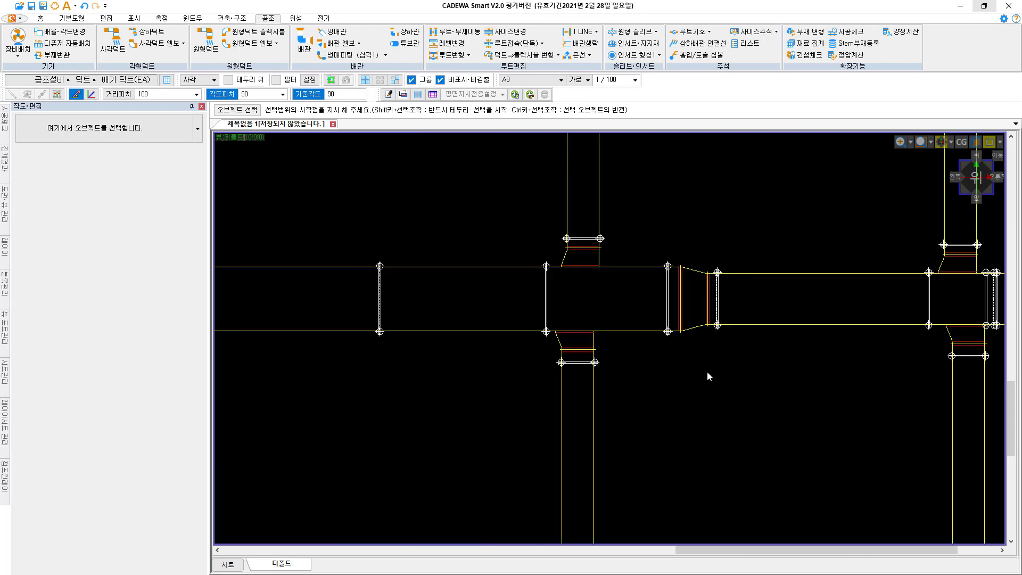
middle_click_drag(707, 371, 522, 373)
middle_click_drag(601, 371, 394, 370)
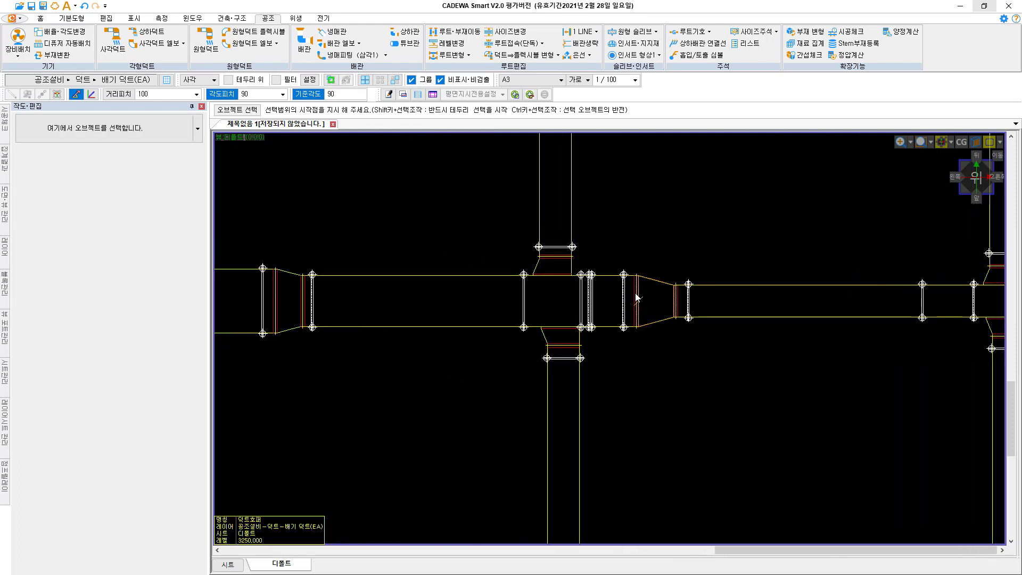
scroll(570, 332, "up", 2)
left_click(563, 294)
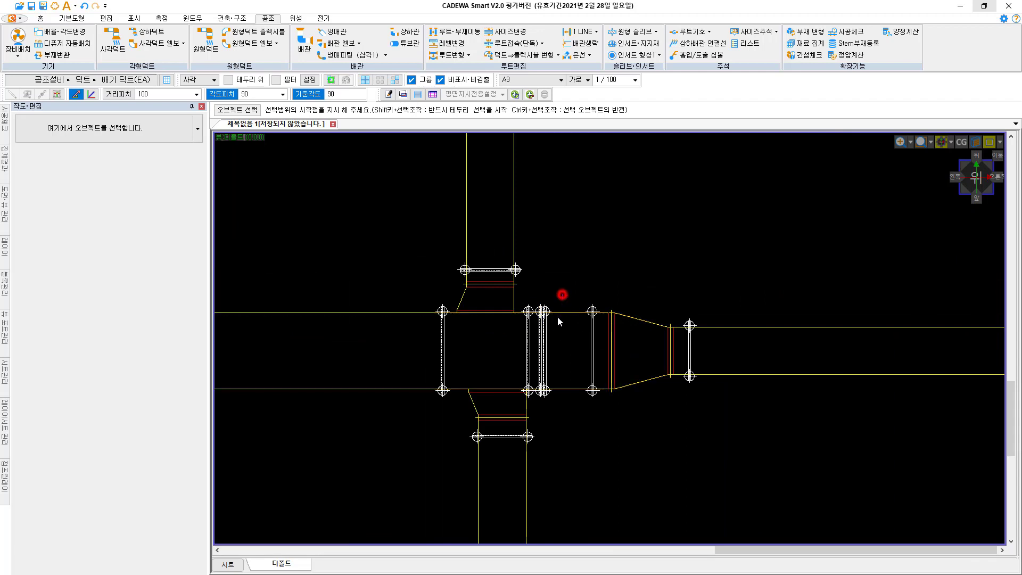
left_click(504, 401)
key("Delete")
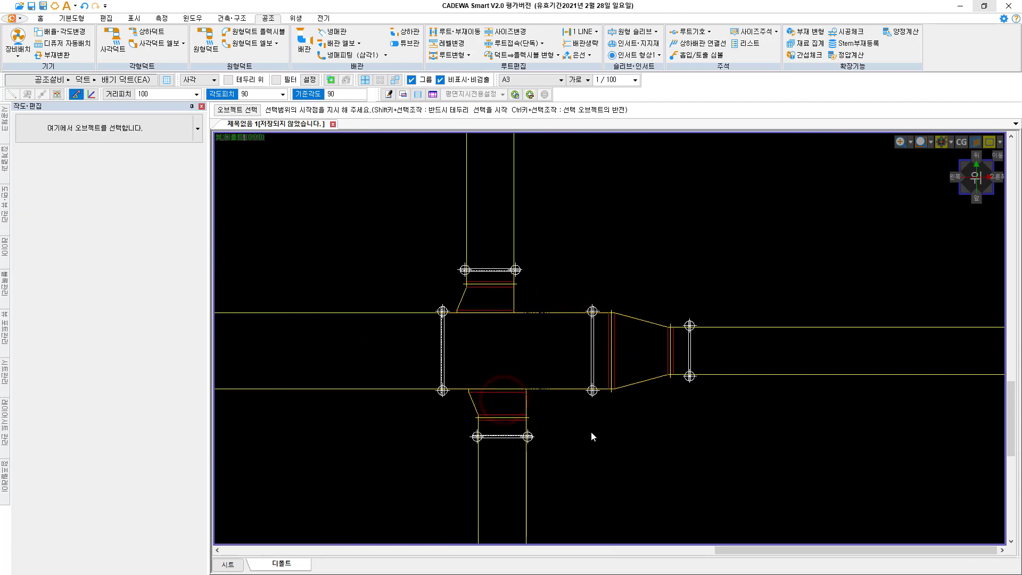
- Delete the redundant hangers around the third branch pair on the narrowest main duct, keeping the one nearest the end cap
scroll(591, 430, "down", 2)
scroll(663, 358, "up", 5)
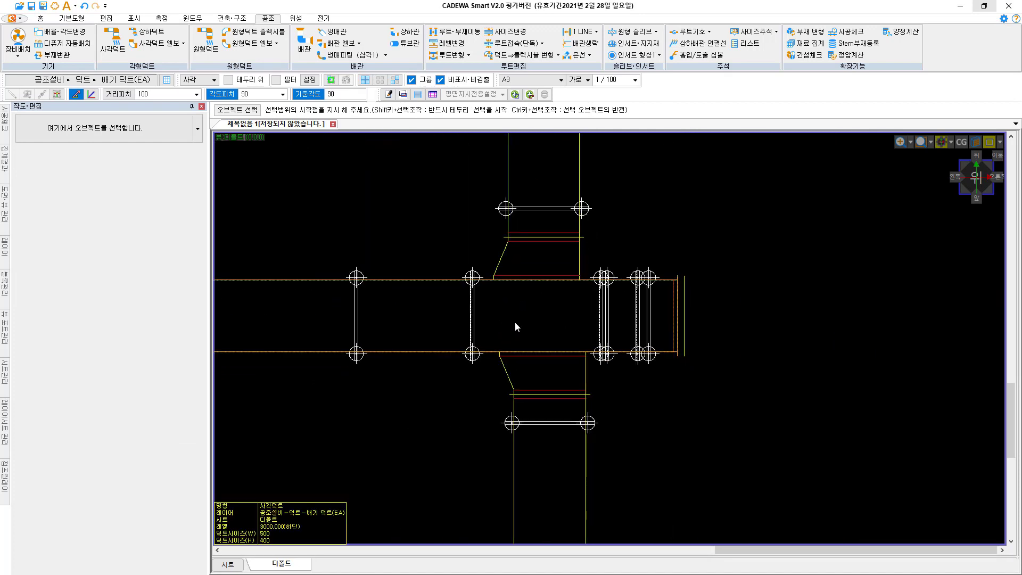
left_click(428, 253)
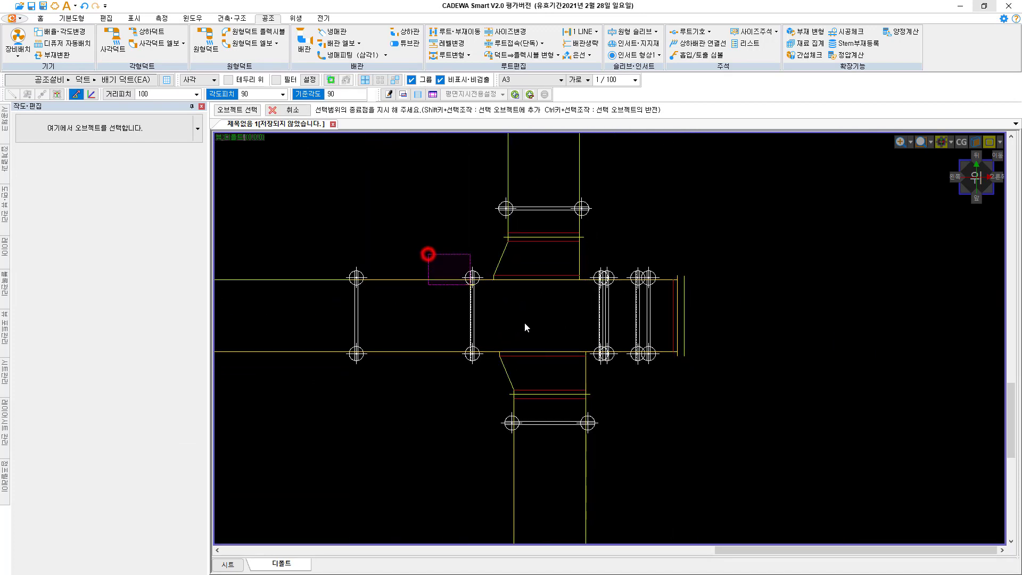
left_click(646, 372)
key("Escape")
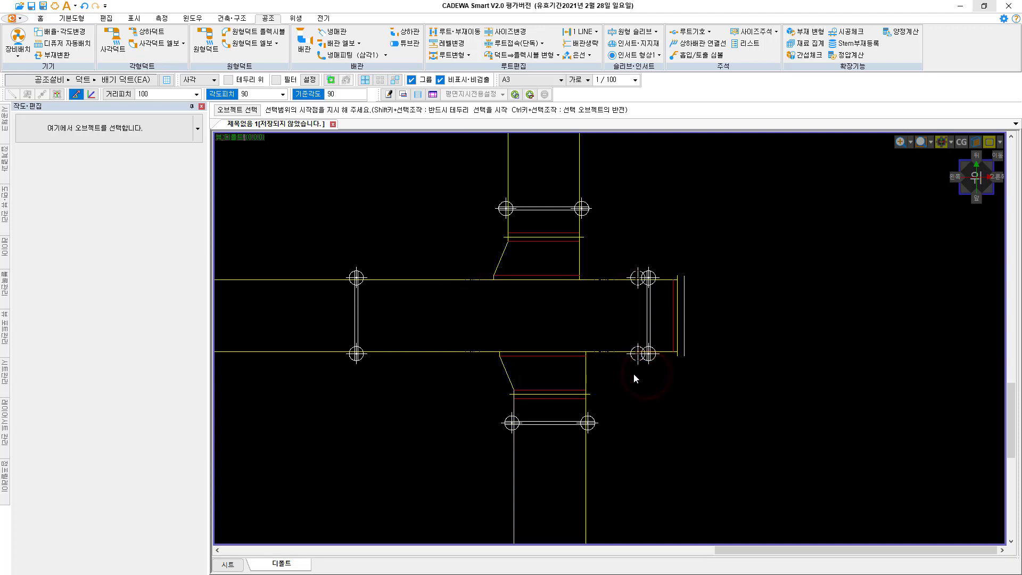
left_click(616, 246)
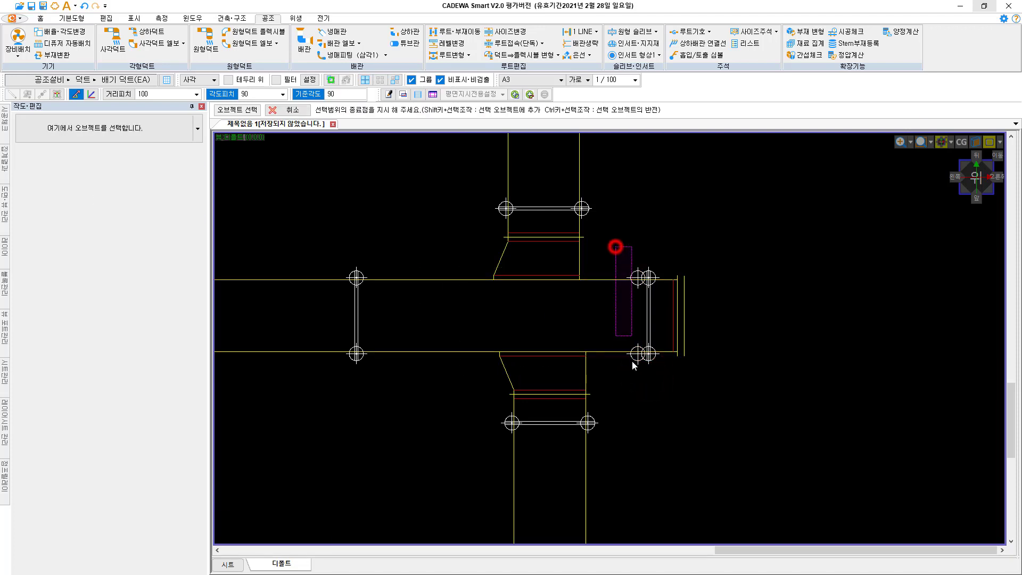
left_click(652, 391)
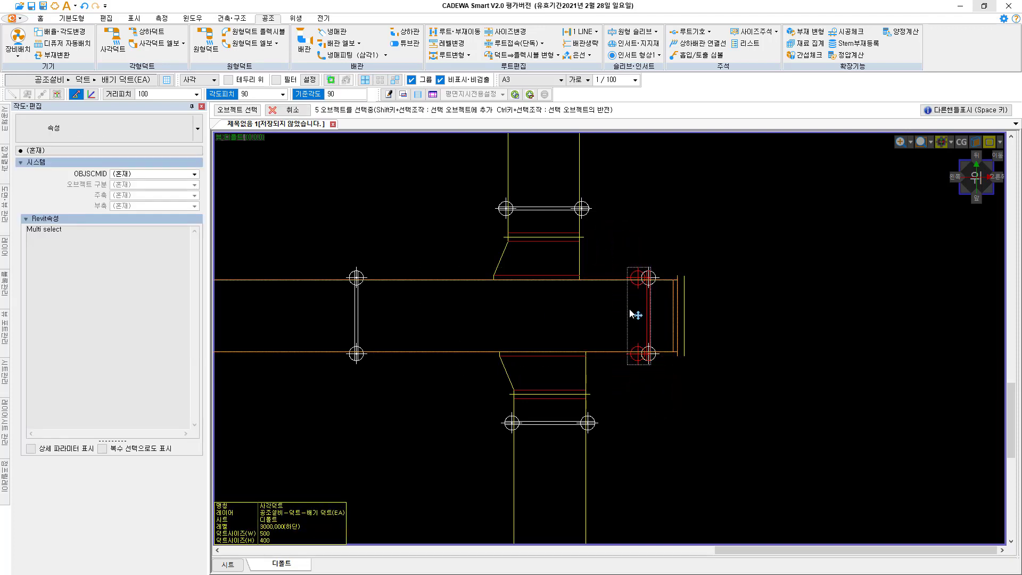
key("Escape")
- Delete the two leftover insert symbols beside the last hanger near the main duct's end cap
scroll(633, 281, "up", 3)
left_click(613, 319)
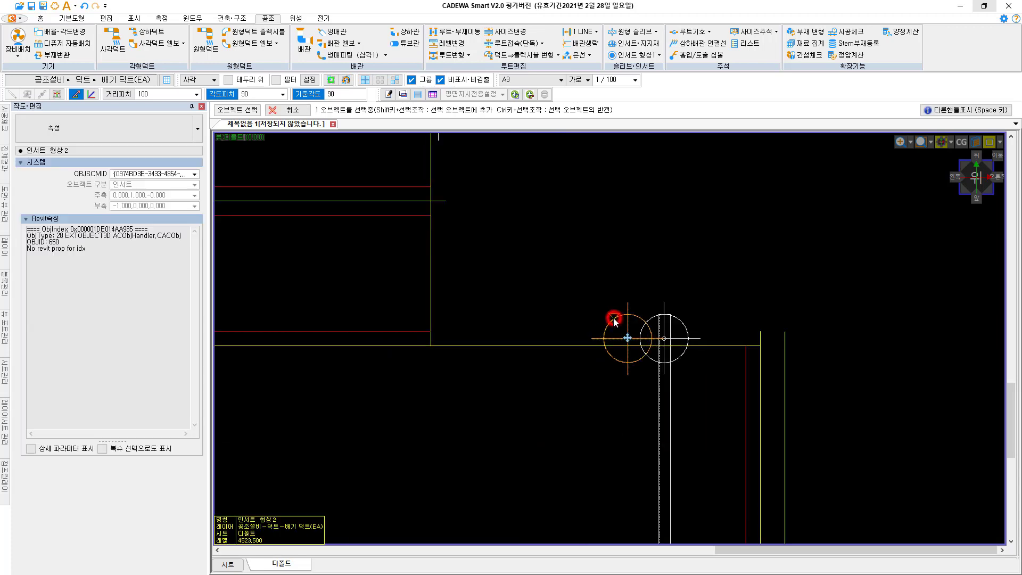
key("Escape")
scroll(607, 404, "down", 2)
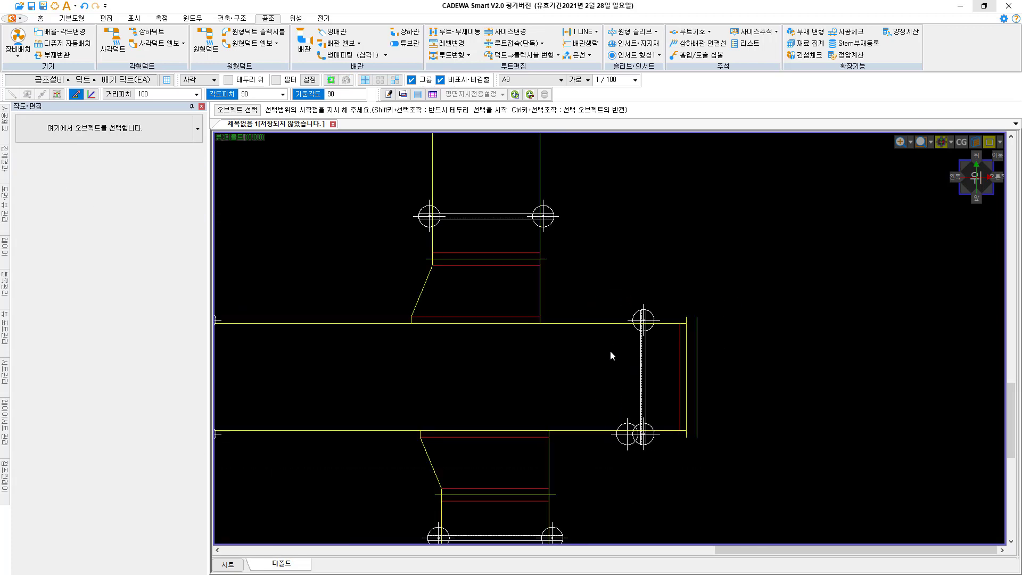
left_click(609, 356)
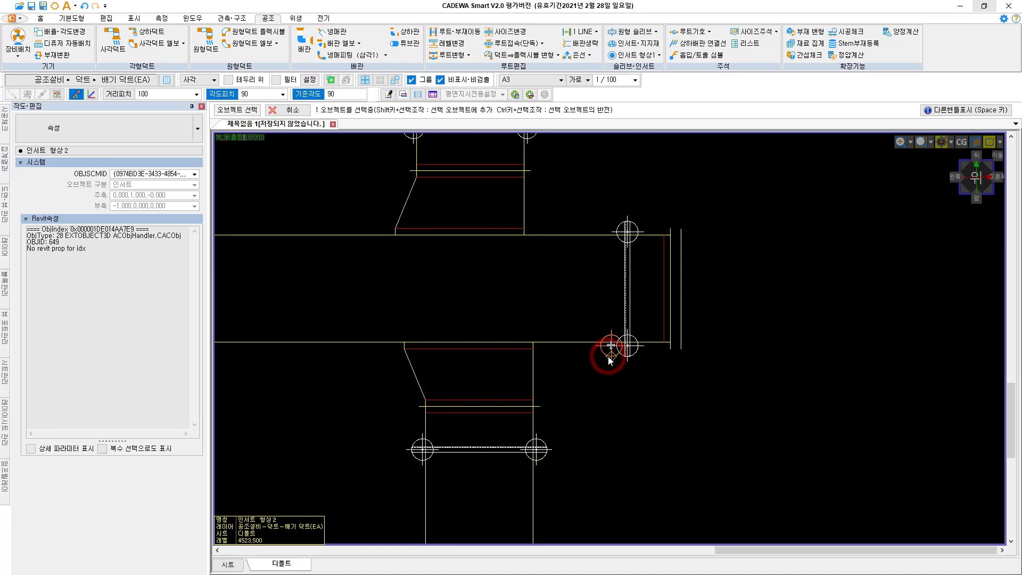
key("Escape")
- Delete the lower of the two adjacent hangers near the end cap of the third upper branch duct
scroll(600, 395, "down", 5)
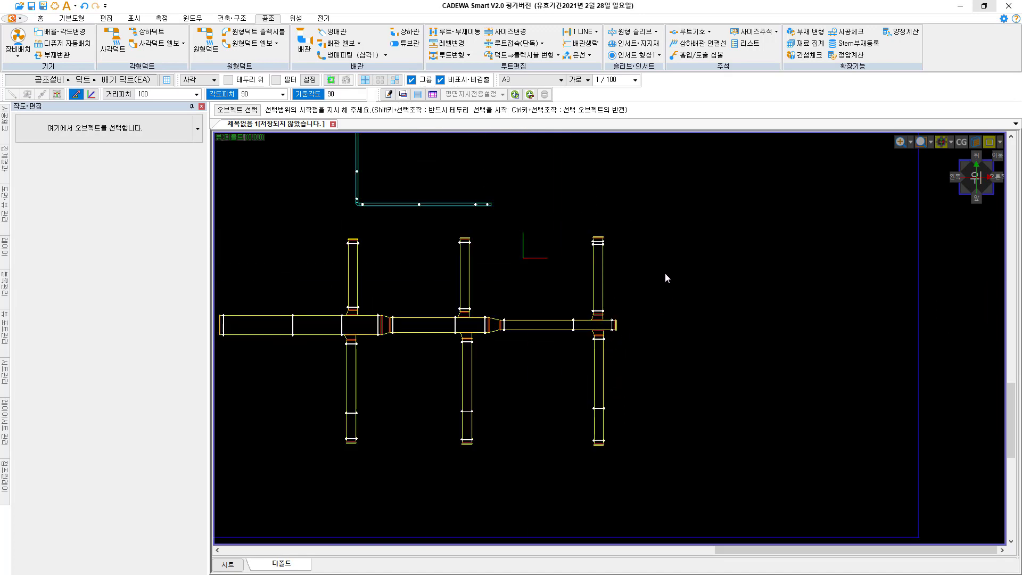
scroll(609, 336, "up", 6)
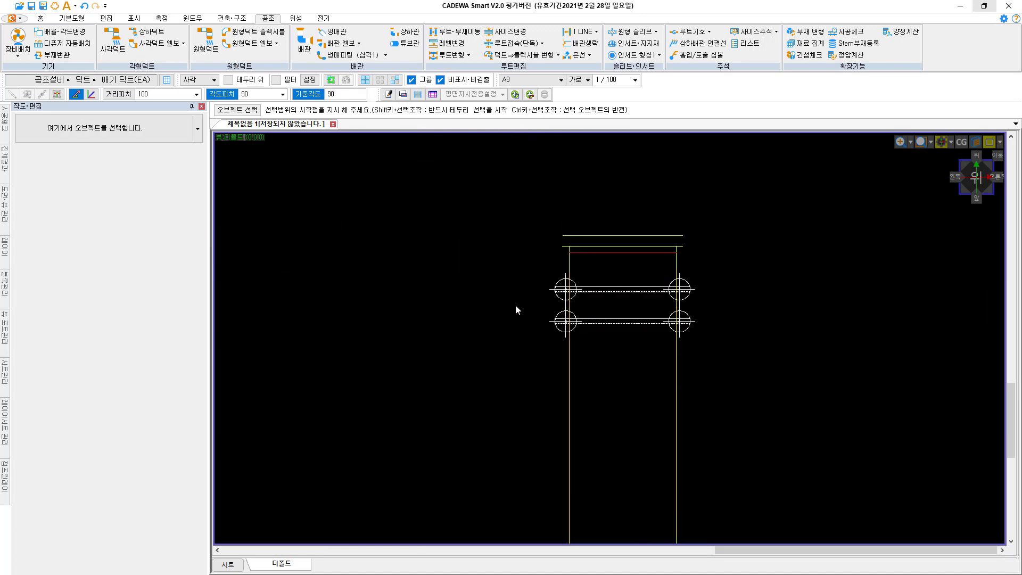
left_click_drag(513, 304, 756, 376)
left_click(750, 375)
scroll(554, 346, "down", 4)
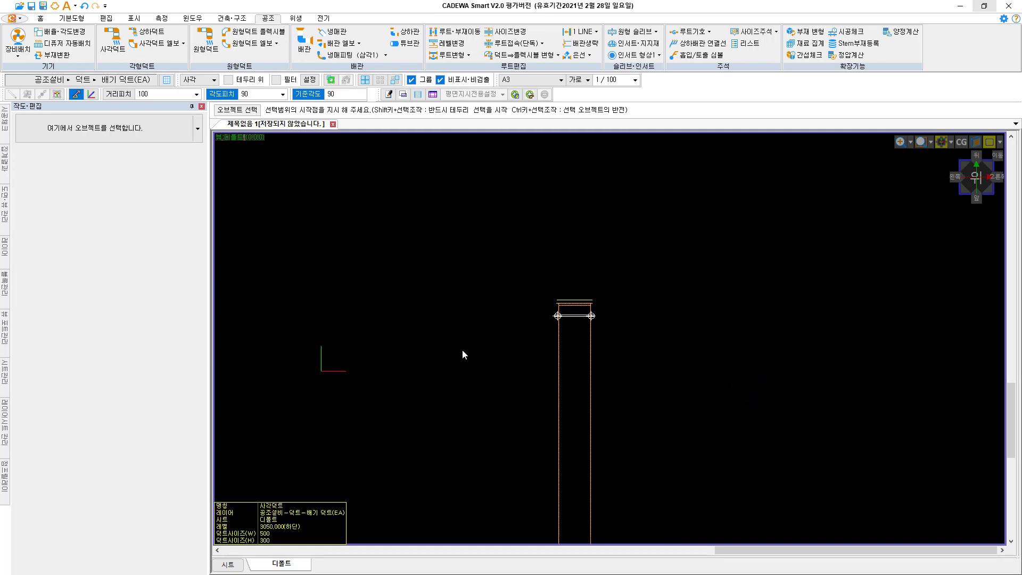
- Check the duct layout in plan and display it in an isometric view with CG shading
scroll(463, 350, "down", 2)
scroll(639, 367, "down", 3)
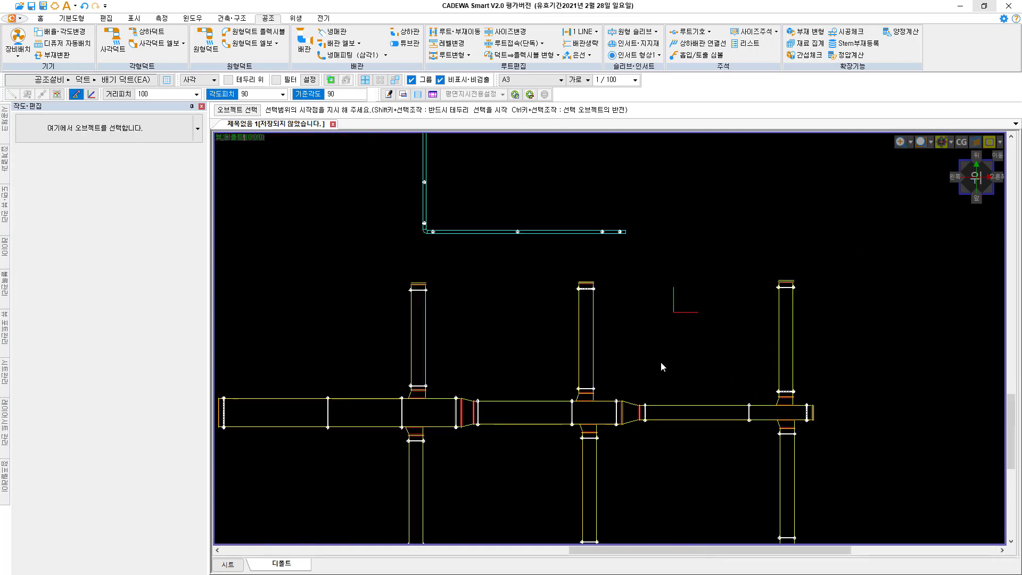
middle_click_drag(660, 362, 710, 289)
middle_click_drag(705, 440, 694, 327)
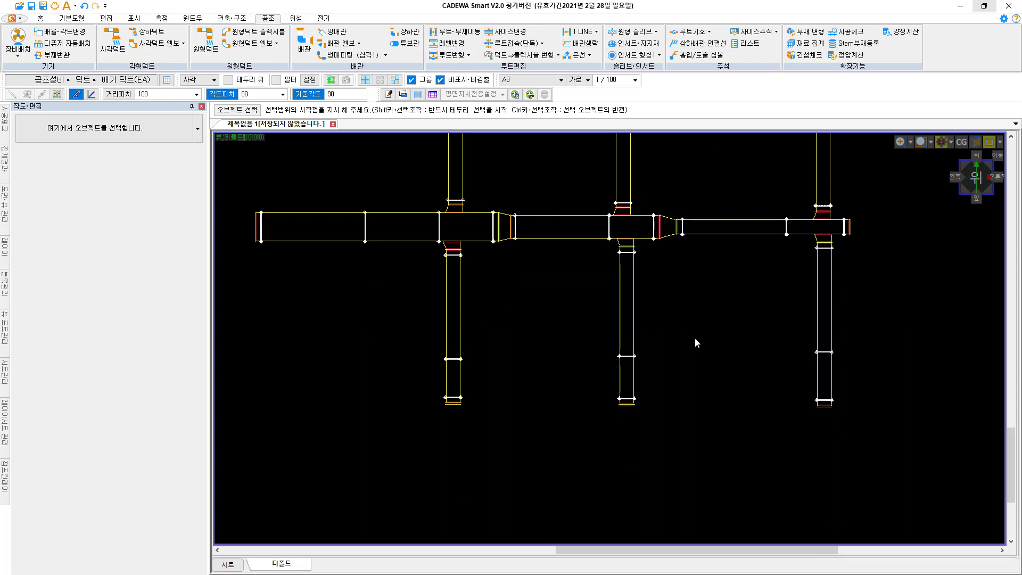
scroll(695, 342, "down", 2)
middle_click_drag(612, 347, 661, 456)
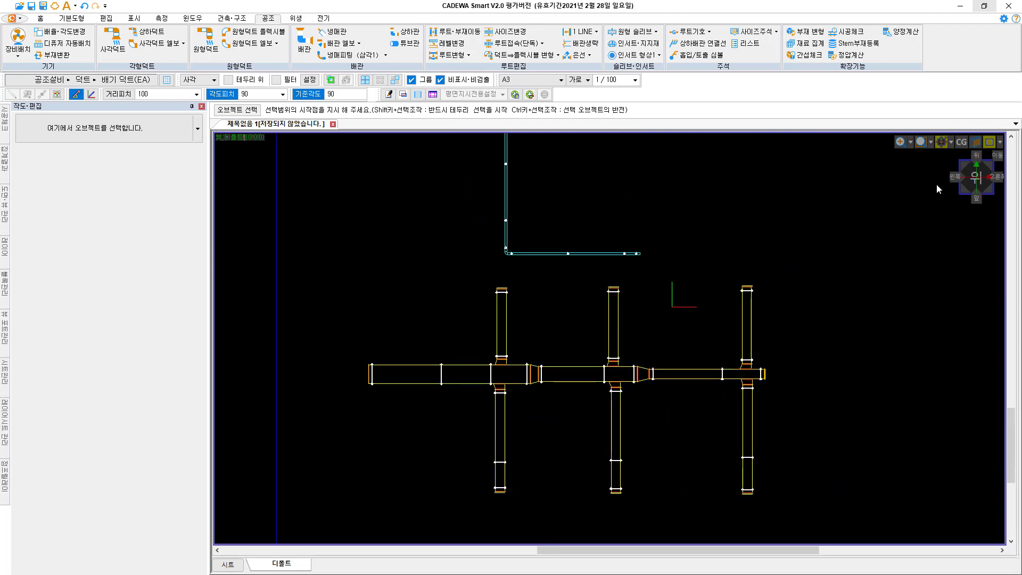
left_click(964, 191)
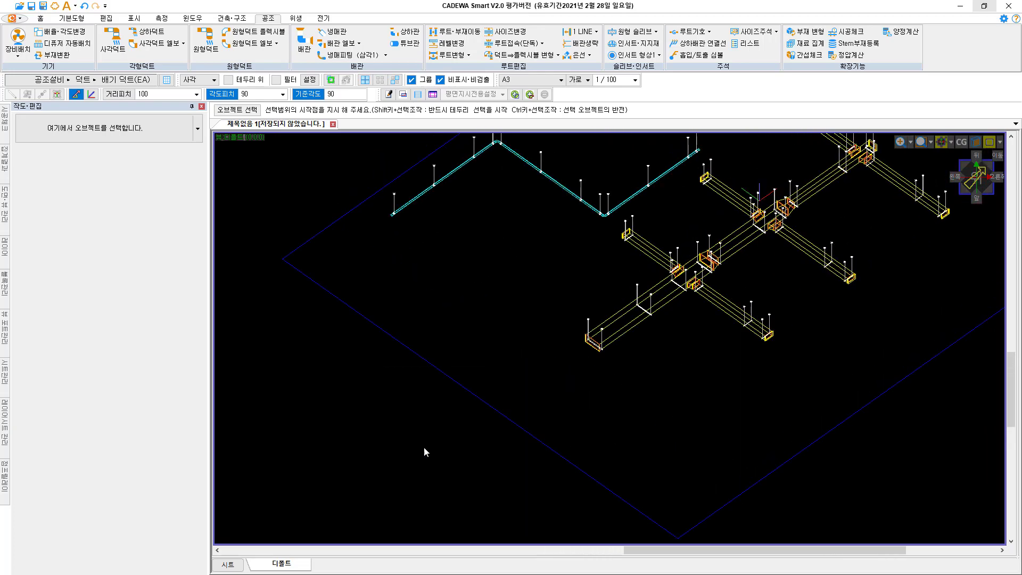
left_click(963, 143)
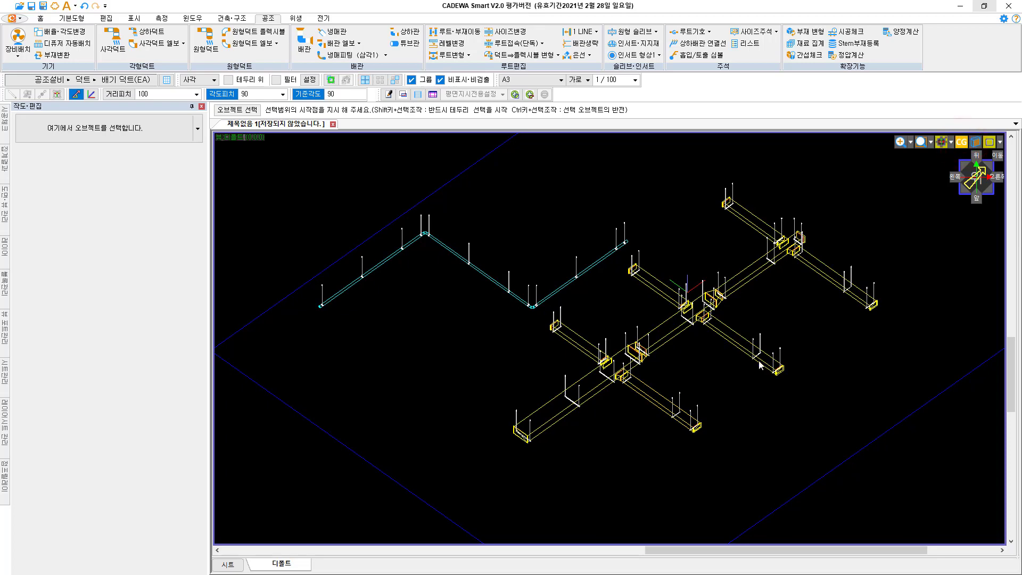
- Examine the hangers along the shaded ducts and the chilled-water pipe route in 3D
scroll(591, 378, "up", 3)
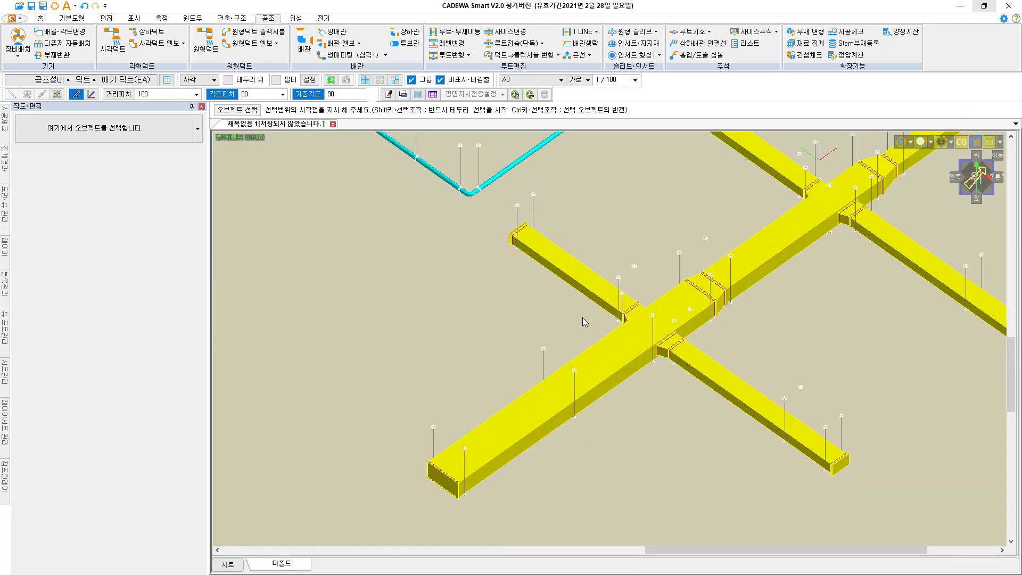
middle_click_drag(572, 318, 671, 432)
middle_click_drag(485, 334, 592, 409)
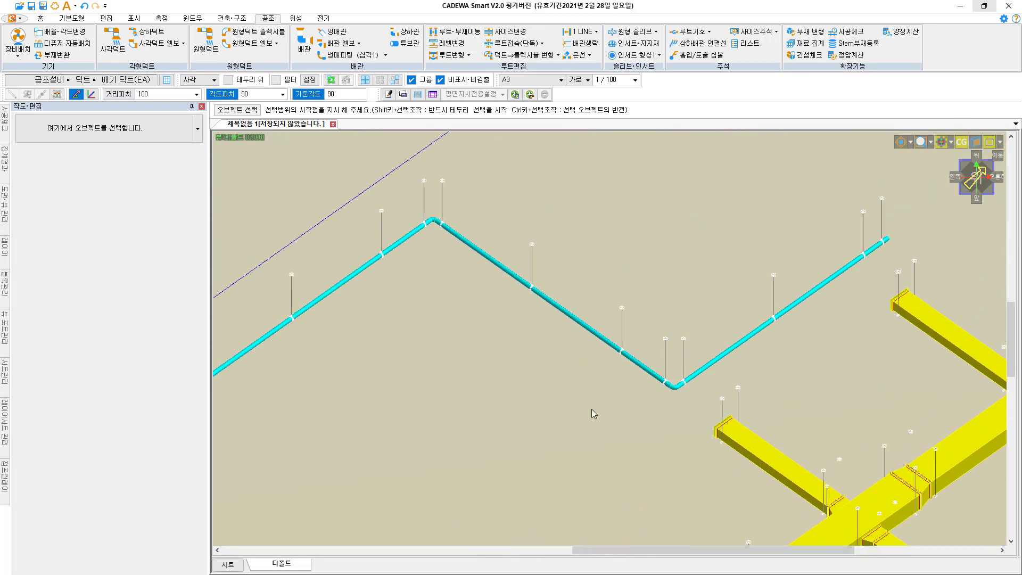
scroll(435, 195, "up", 1)
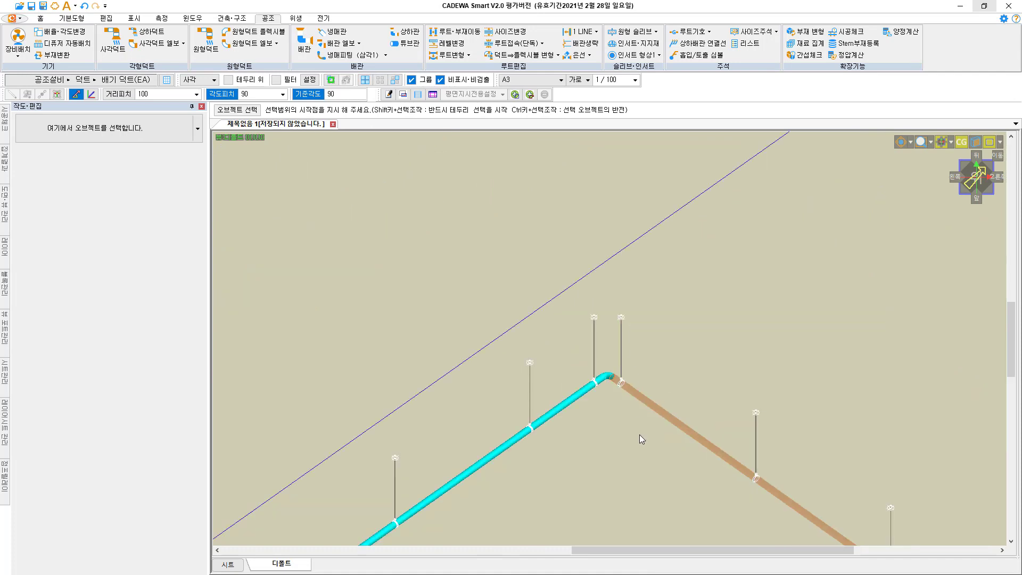
scroll(640, 435, "down", 1)
middle_click_drag(607, 324, 567, 215)
middle_click_drag(657, 334, 563, 296)
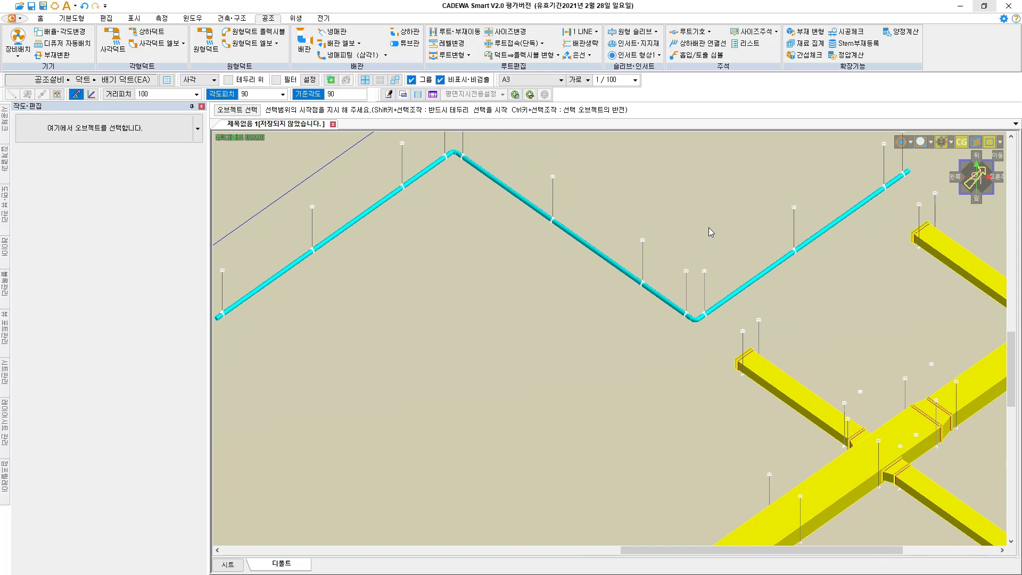
- Return to the top view of the whole sheet and turn off the CG shading
key("Home")
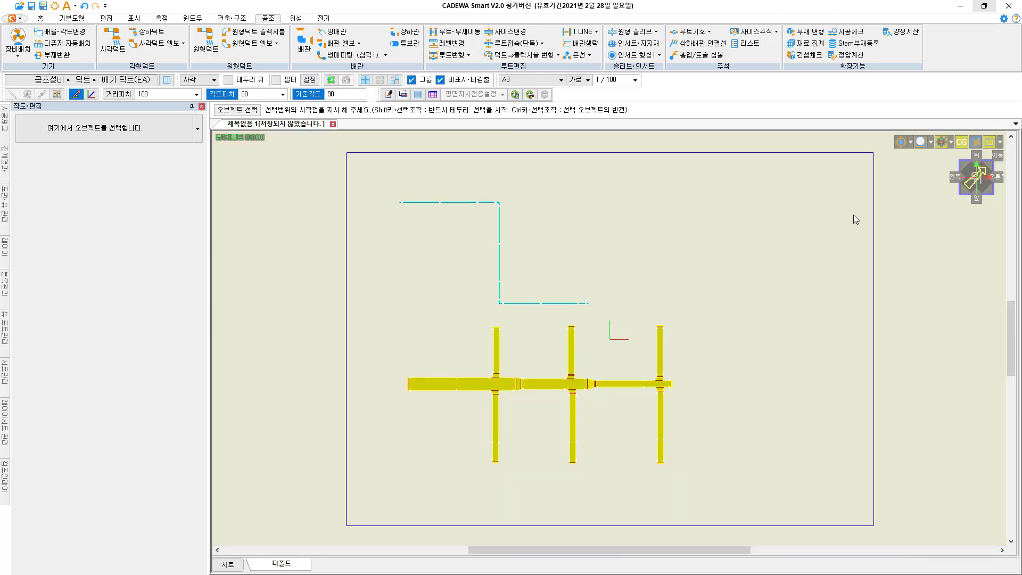
left_click(961, 142)
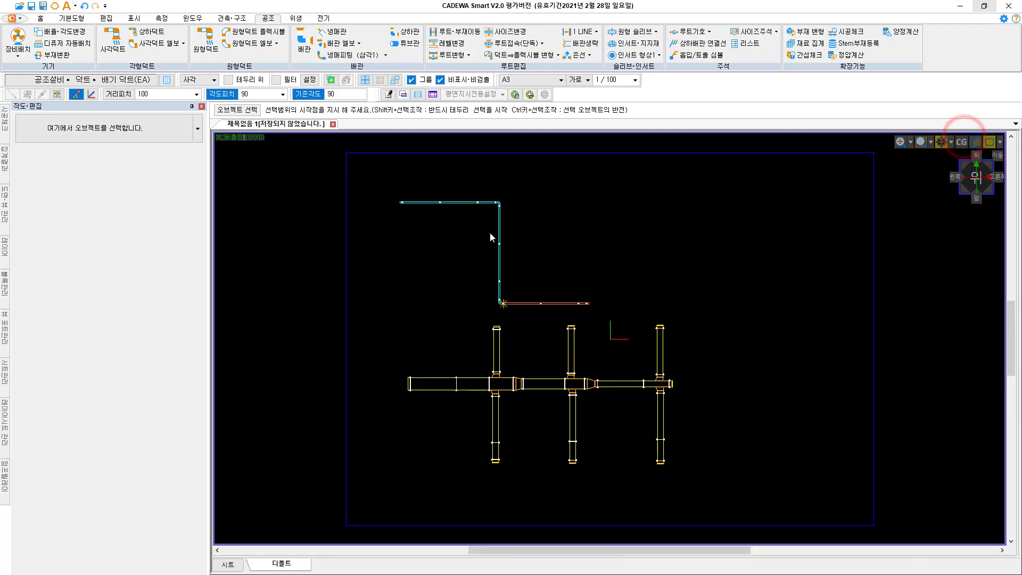
scroll(479, 204, "up", 1)
scroll(628, 349, "up", 5)
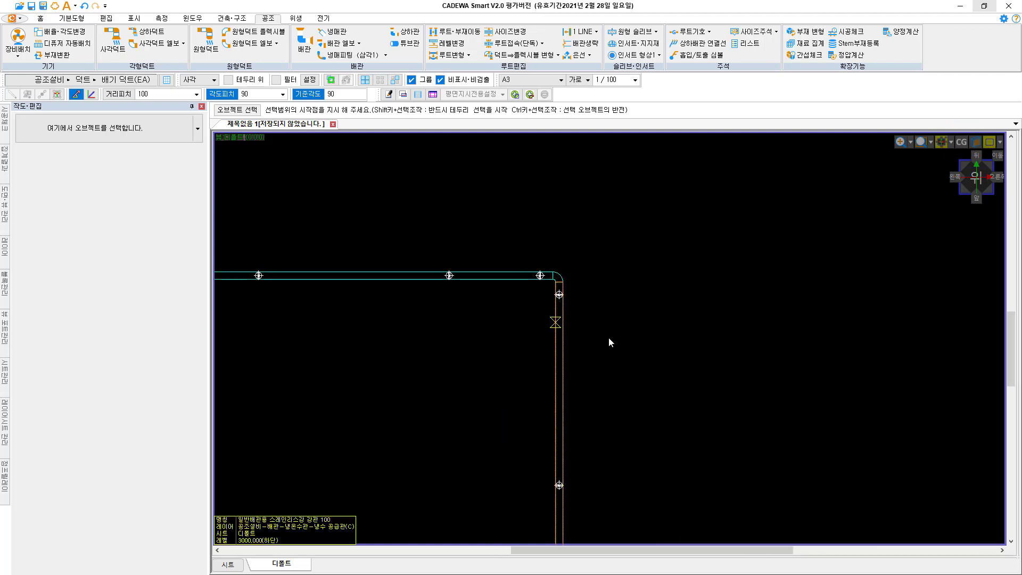
- Delete the redundant hanger just below the chilled-water pipe's upper elbow and the one just after its lower elbow
left_click_drag(656, 324, 701, 351)
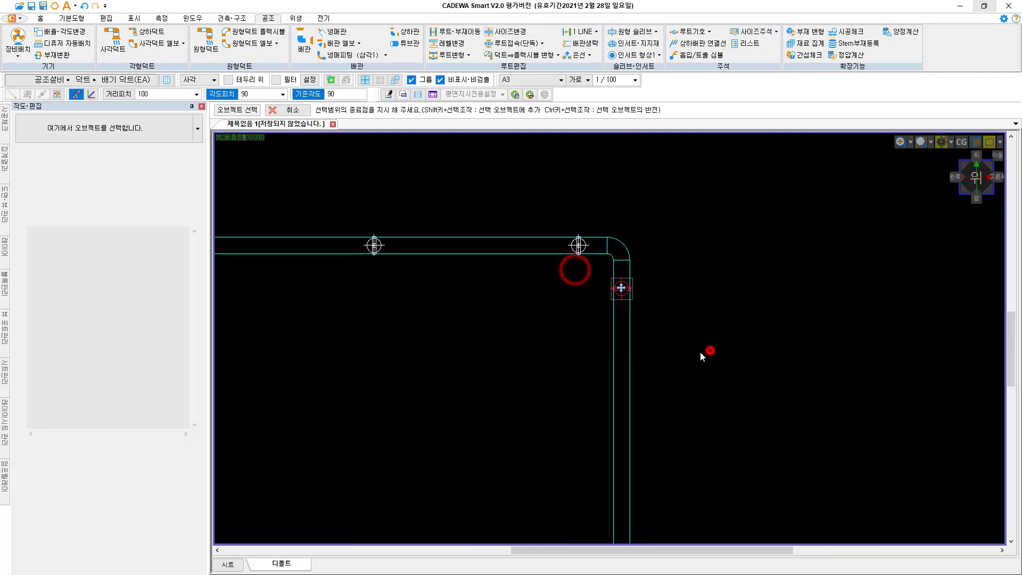
key("Escape")
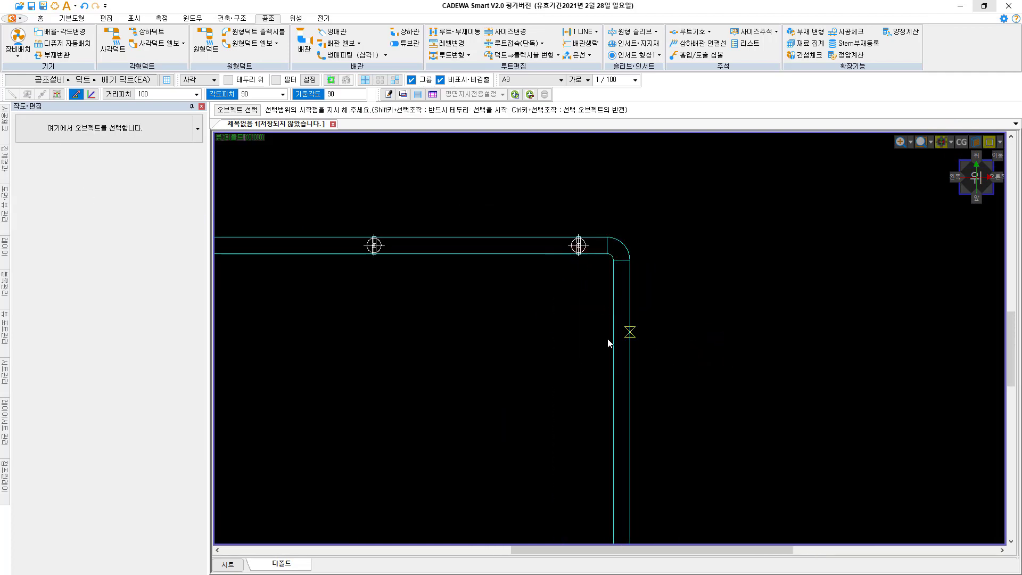
scroll(609, 342, "down", 6)
scroll(506, 414, "up", 6)
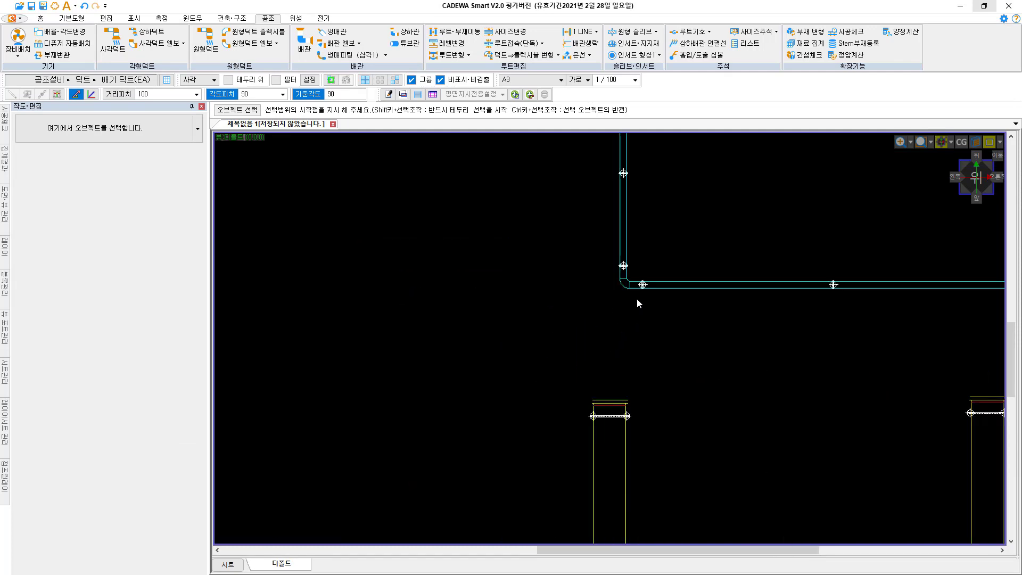
left_click_drag(607, 291, 673, 363)
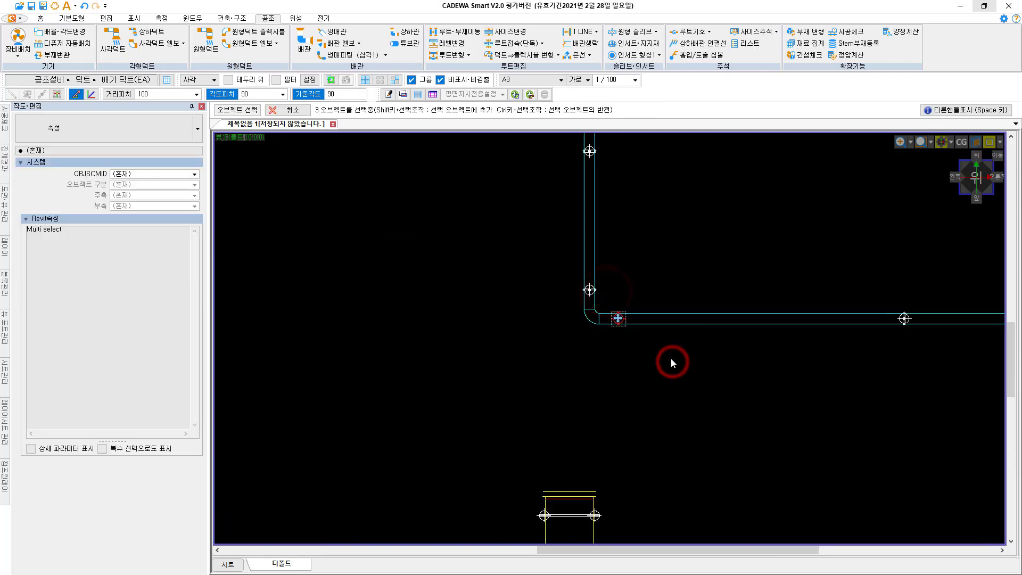
key("Escape")
- Delete the last hanger at the free end of the chilled-water pipe's lower horizontal run
scroll(610, 342, "down", 5)
middle_click_drag(649, 359, 551, 365)
middle_click_drag(759, 332, 621, 344)
scroll(621, 344, "up", 3)
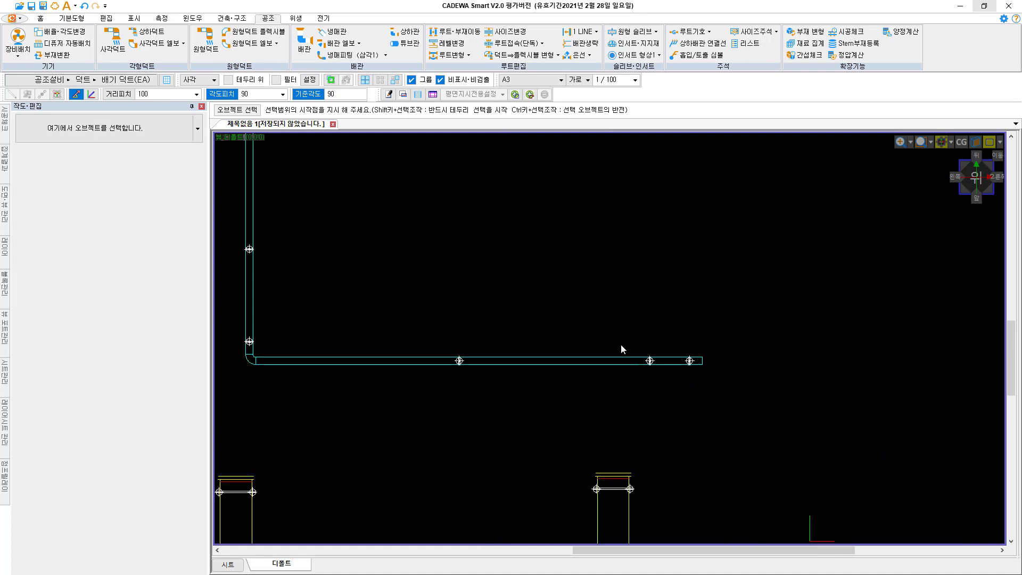
left_click_drag(692, 336, 739, 417)
key("Escape")
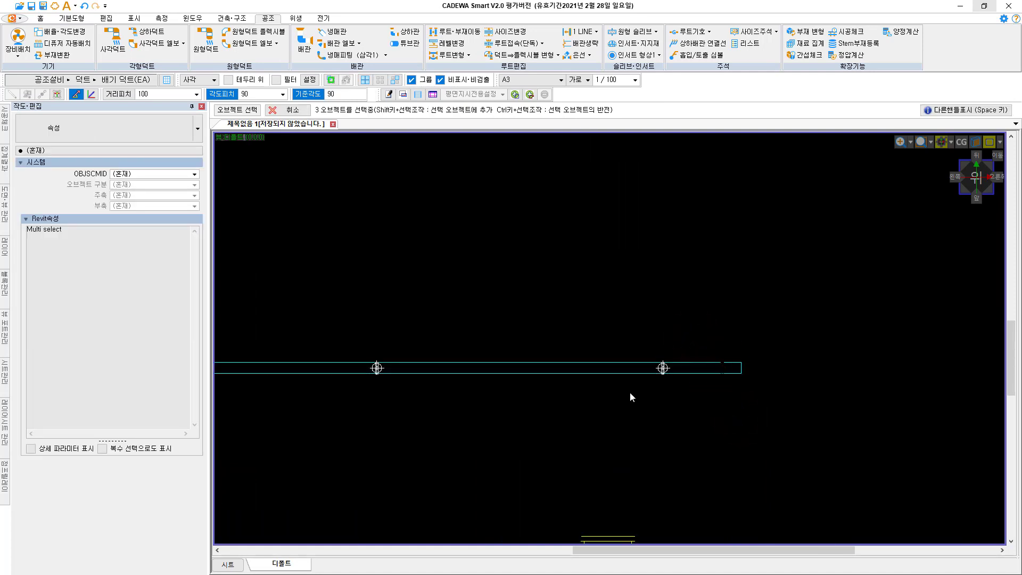
- Measure the spacing between the first two hangers on the upper horizontal pipe run with a parallel dimension
scroll(631, 392, "down", 5)
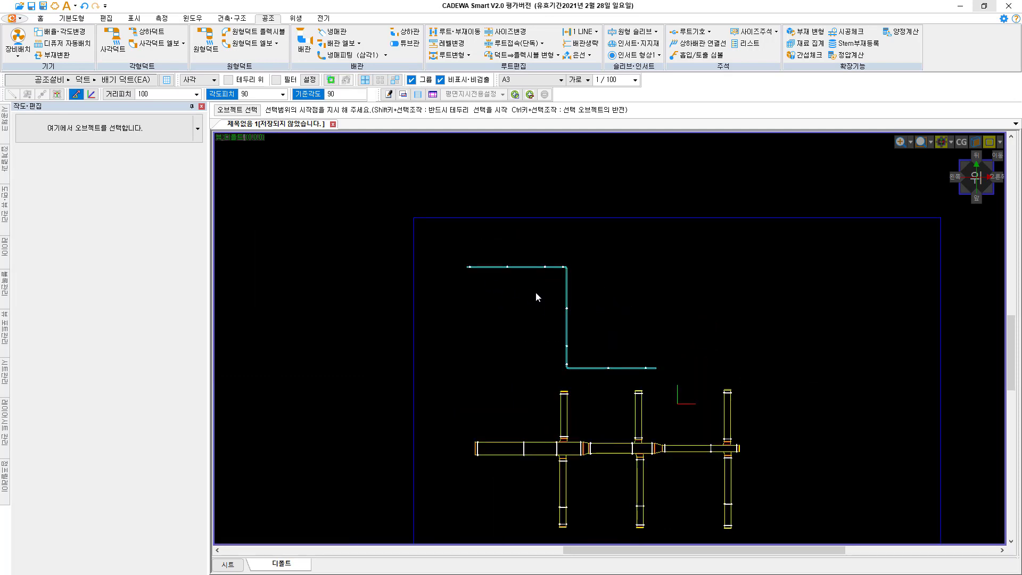
scroll(486, 273, "up", 2)
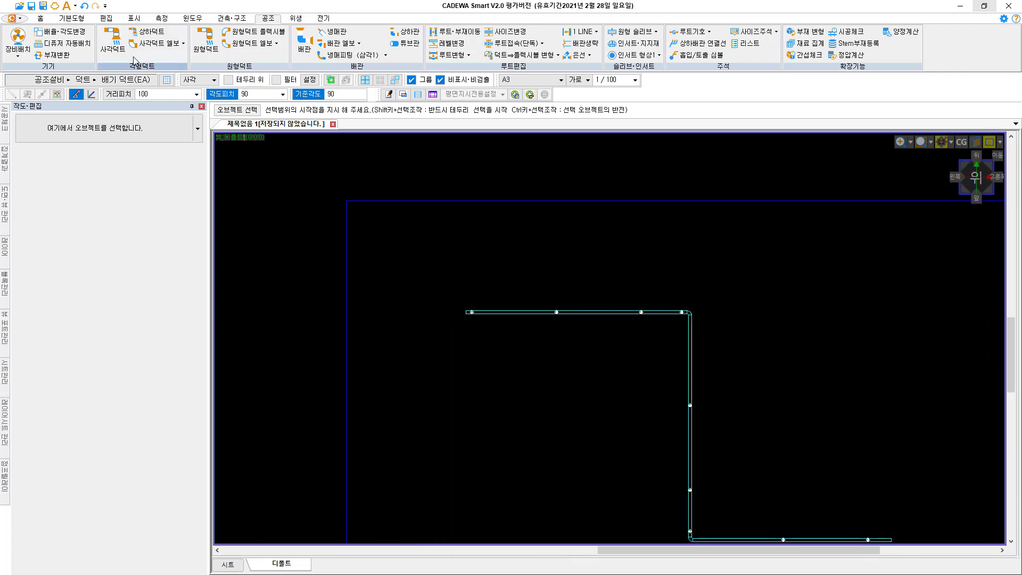
left_click(79, 16)
left_click(254, 46)
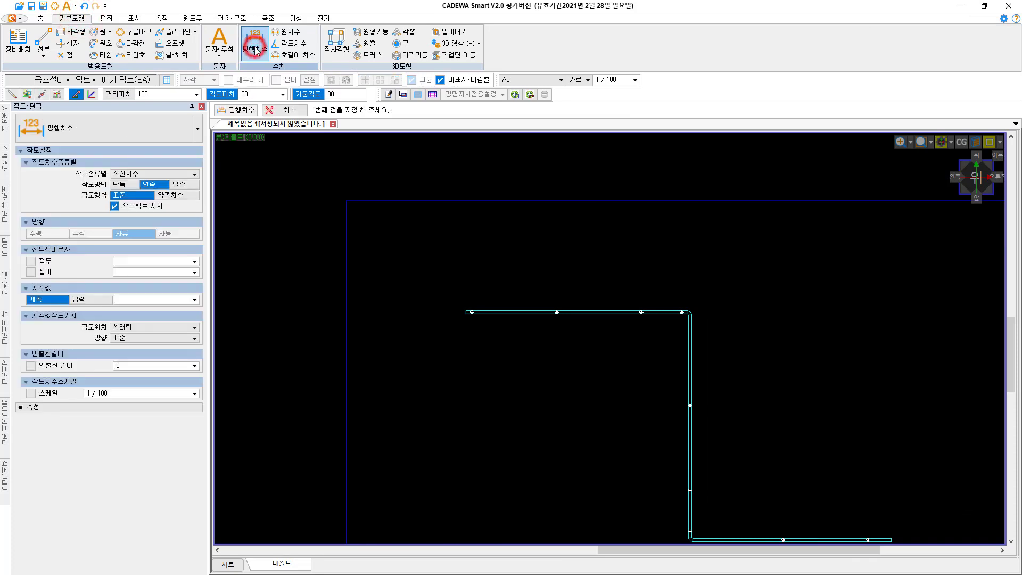
scroll(437, 309, "up", 4)
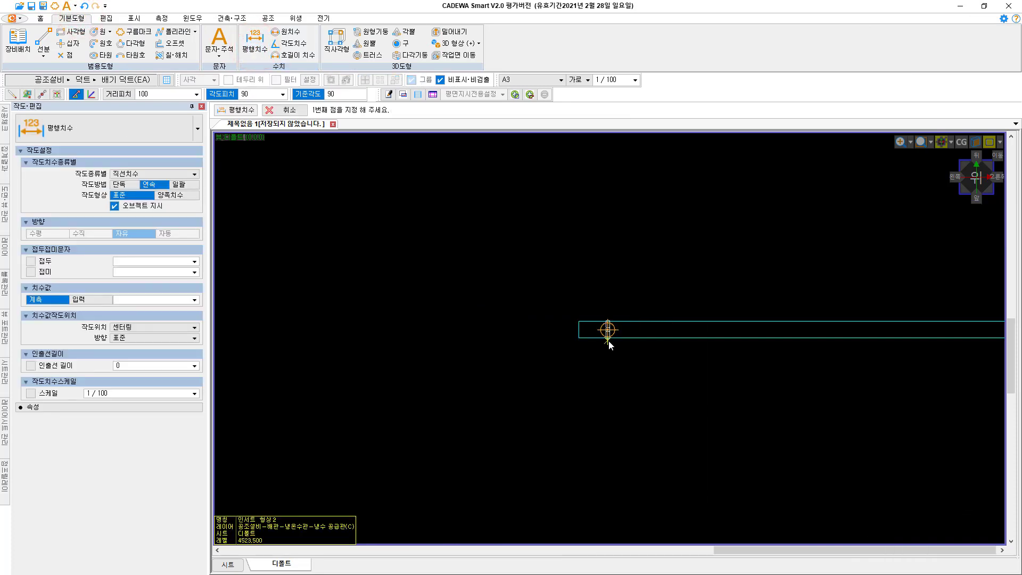
left_click(607, 341)
middle_click_drag(784, 407, 432, 386)
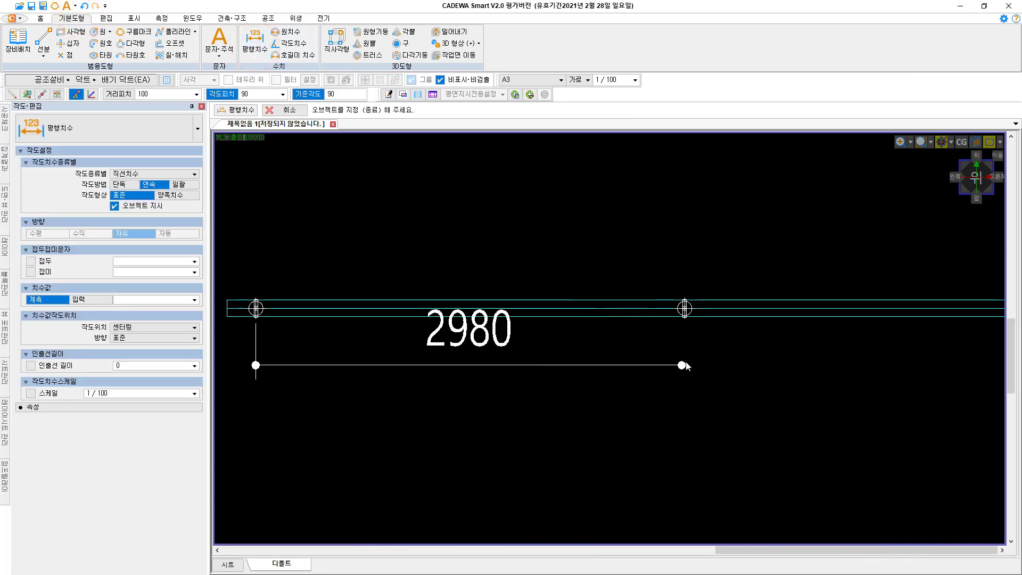
left_click(685, 308)
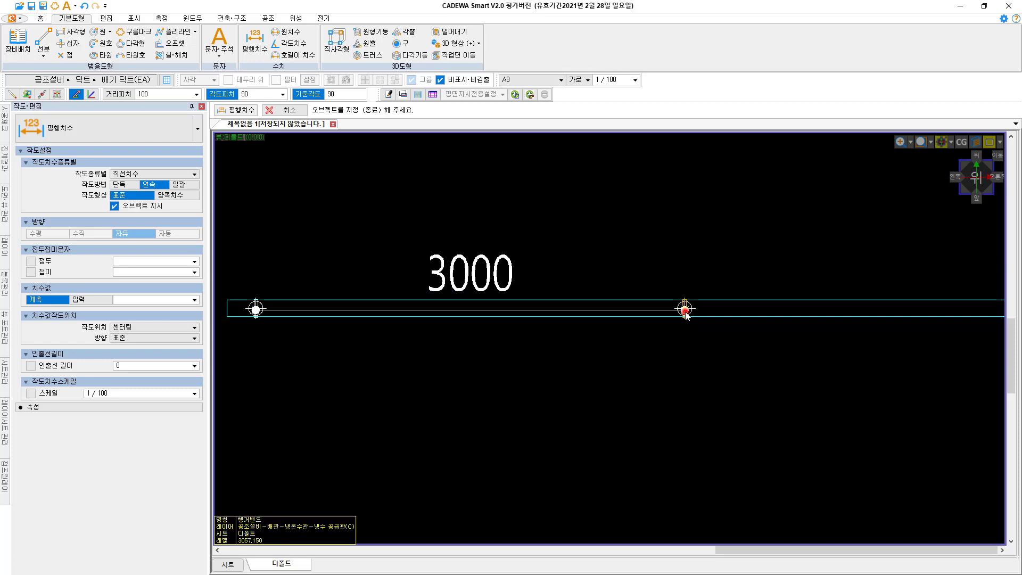
key("Escape")
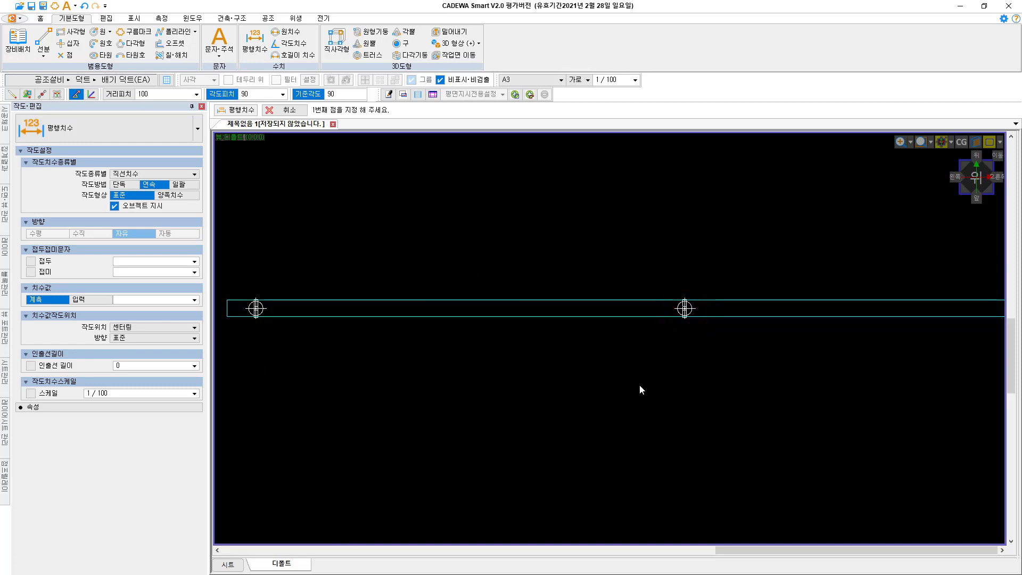
key("Escape")
- Start the hanger command and review the horizontal support pitches in its route settings for rectangular ducts and stainless pipes
scroll(610, 346, "down", 2)
scroll(609, 346, "down", 4)
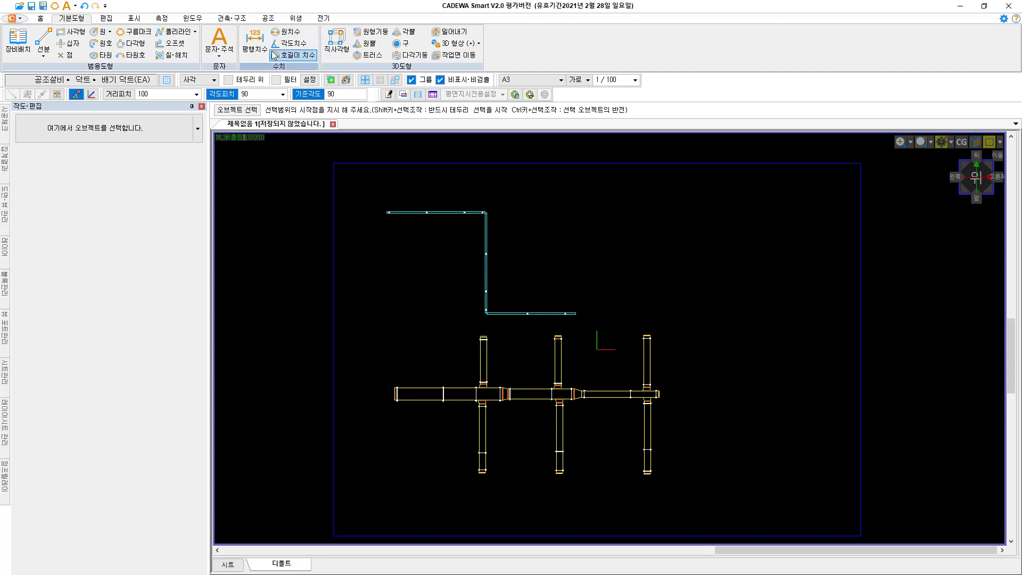
left_click(269, 18)
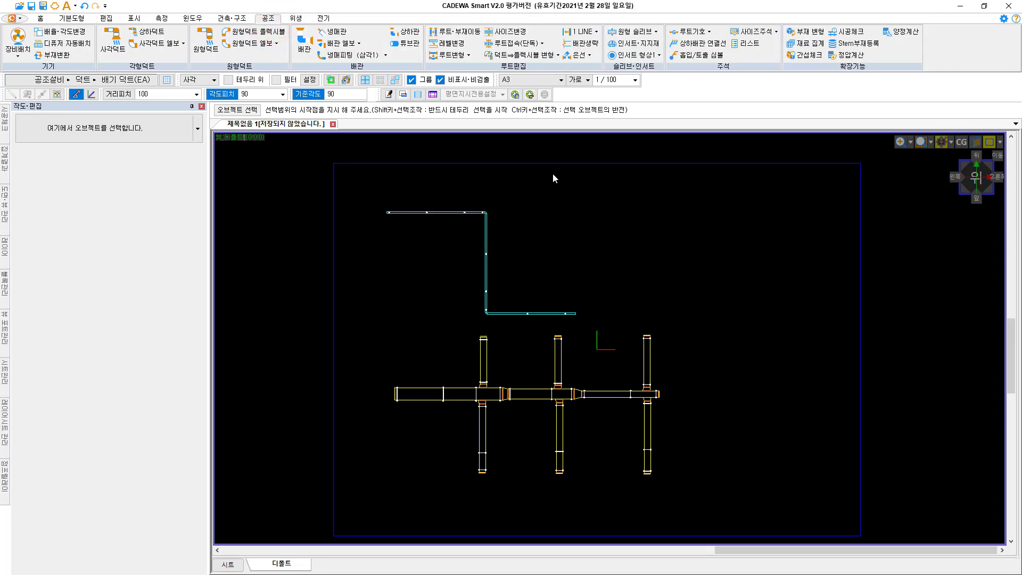
left_click(633, 47)
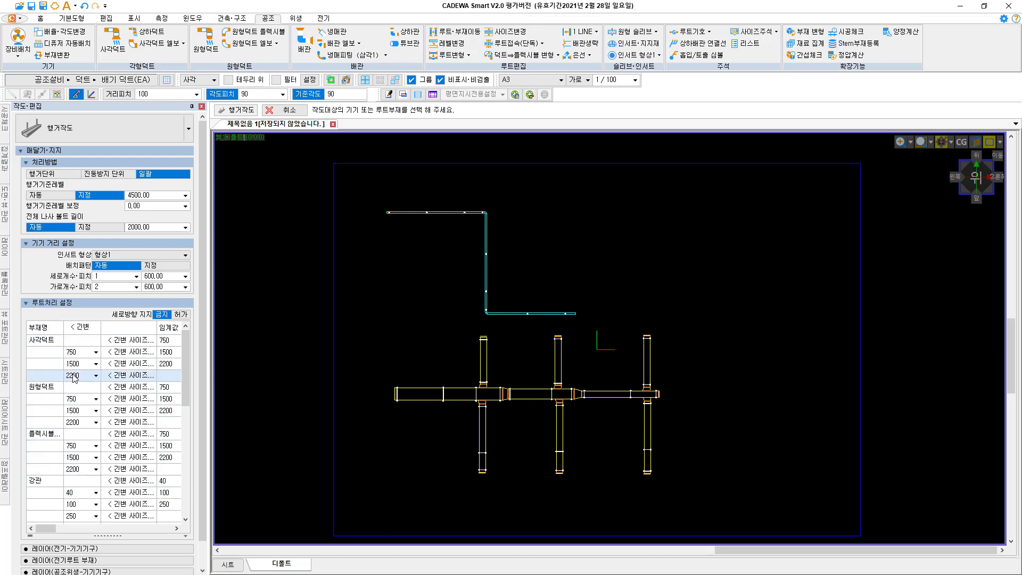
scroll(149, 343, "right", 4)
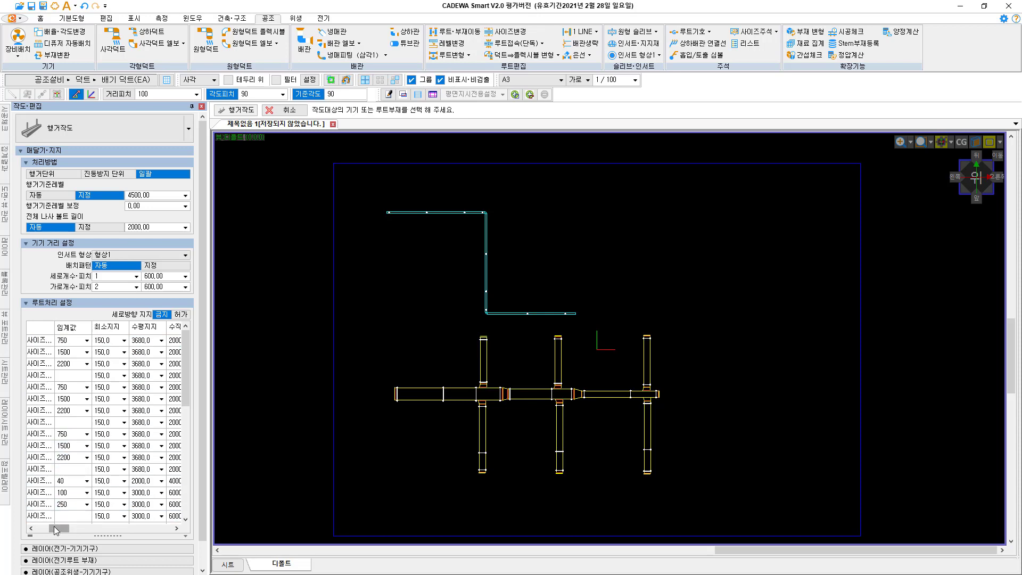
left_click_drag(59, 528, 45, 528)
scroll(41, 456, "down", 2)
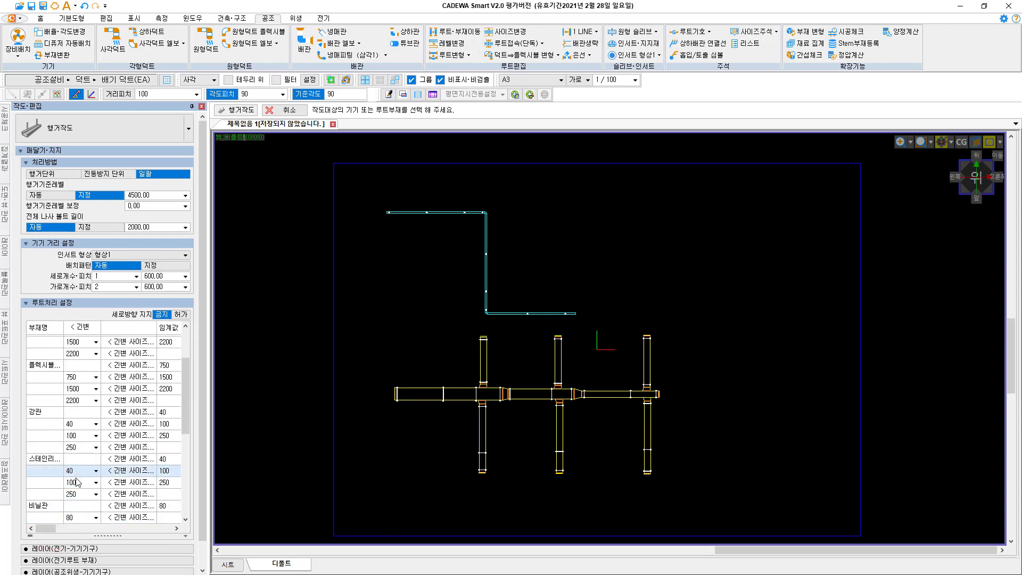
left_click_drag(53, 528, 62, 529)
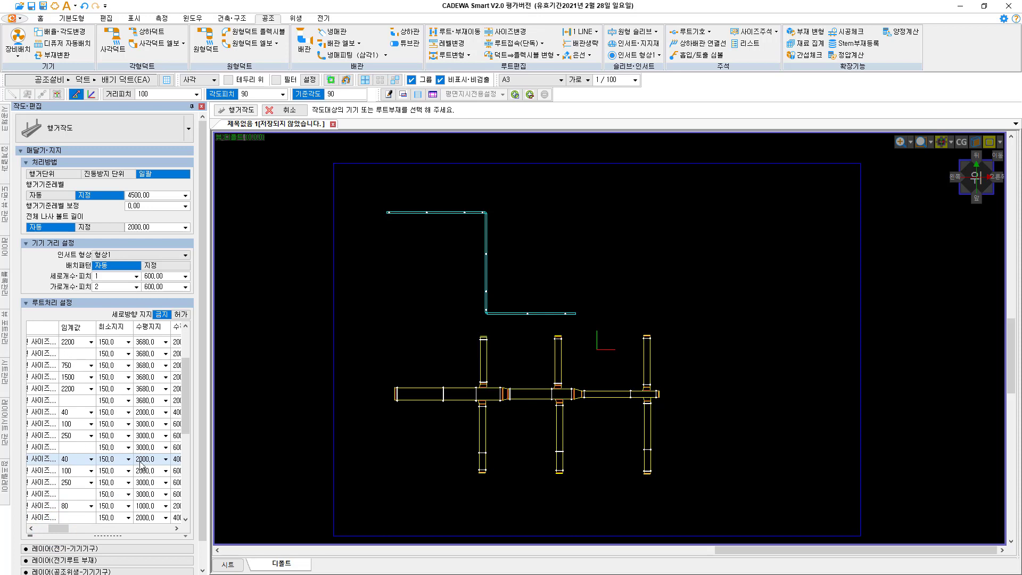
left_click_drag(58, 528, 44, 529)
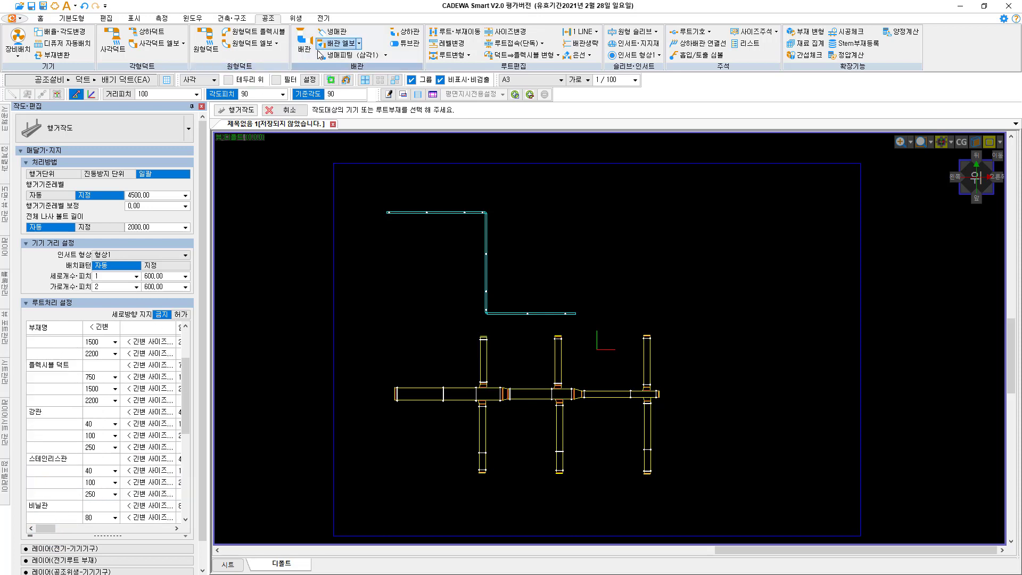
- Draw a straight horizontal chilled-water supply pipe of nominal diameter 40, about 11,665 mm long, in the space beside the existing pipe route
left_click(303, 39)
left_click(176, 195)
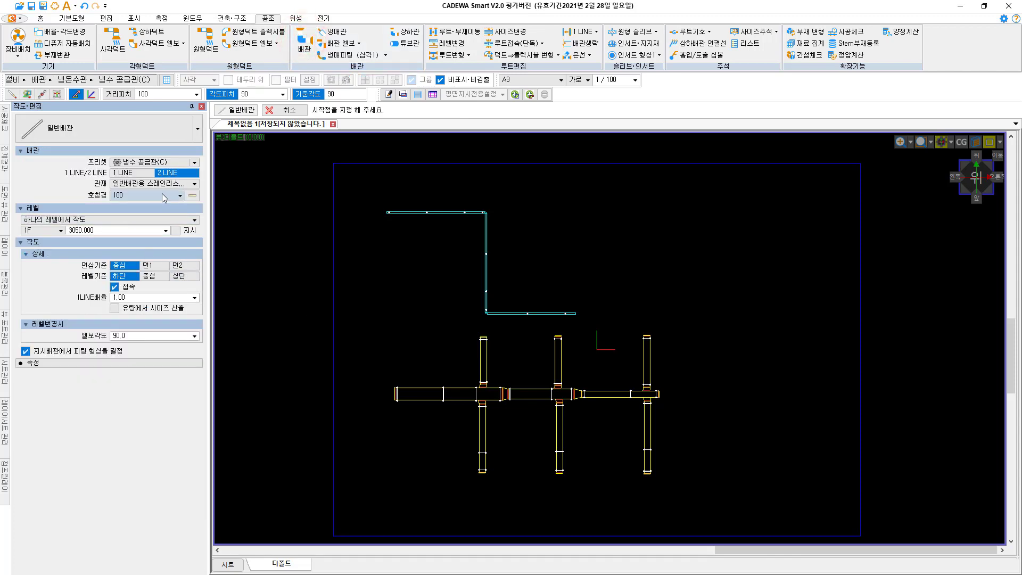
left_click(174, 153)
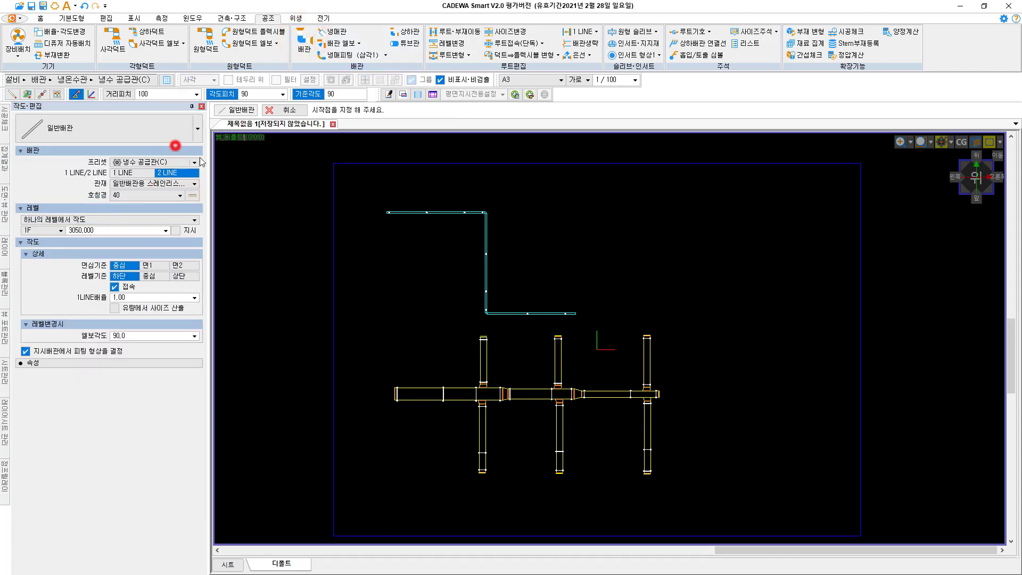
left_click(552, 248)
left_click(698, 251)
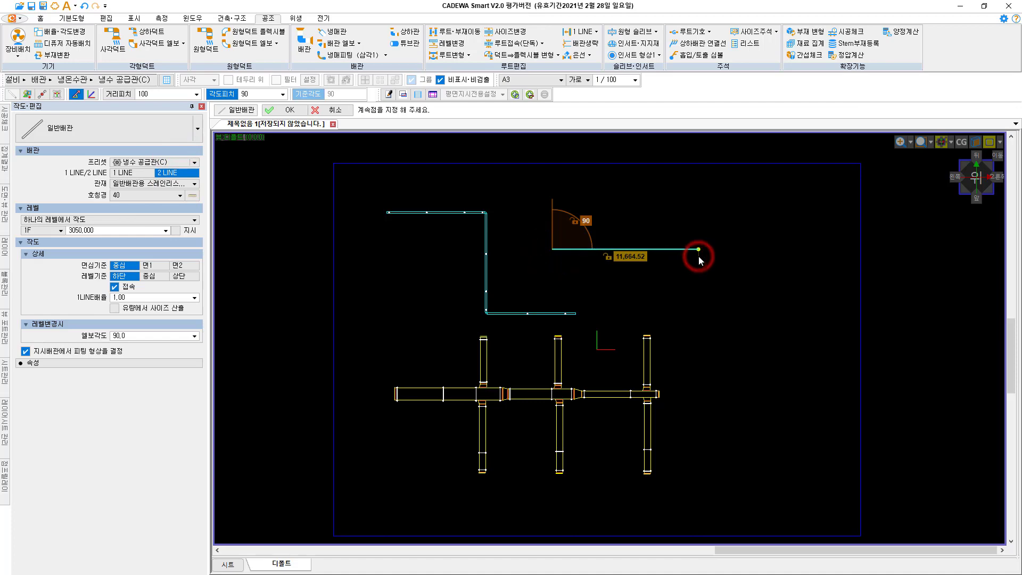
key("Escape")
- Add hangers in batch mode along the new diameter 40 pipe, selecting it by tracing the whole route
left_click(628, 43)
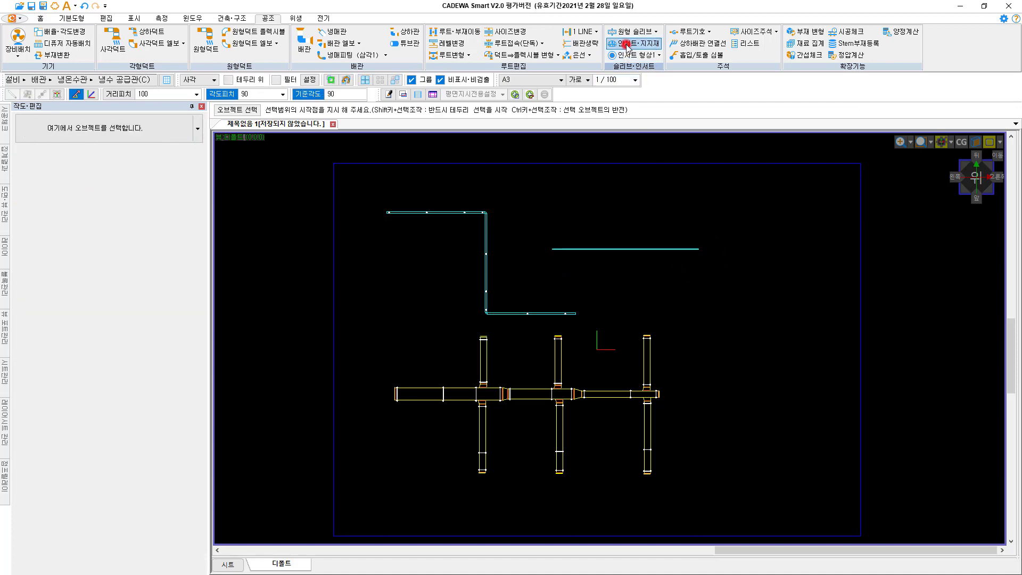
left_click(210, 79)
left_click(214, 97)
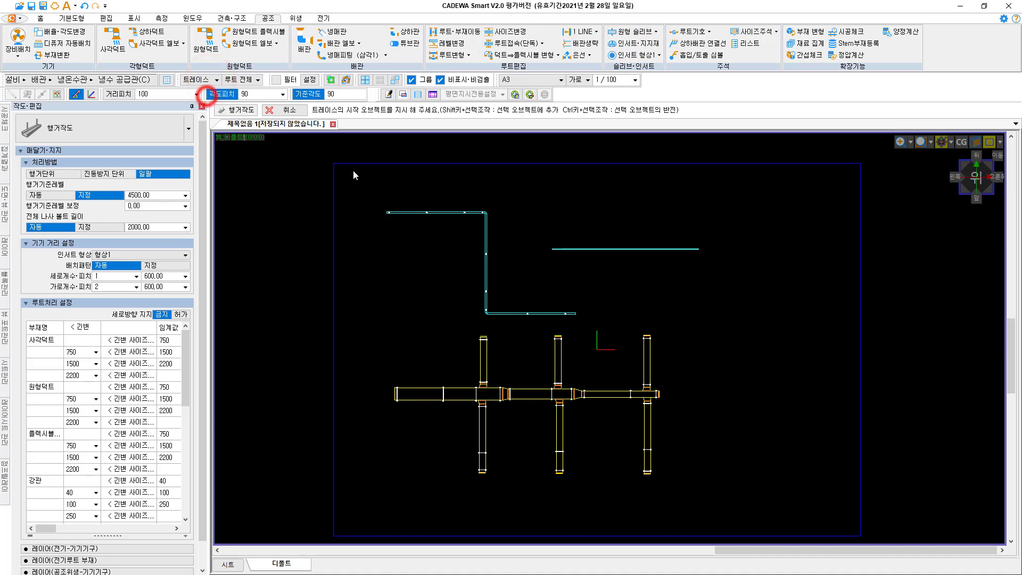
left_click(562, 255)
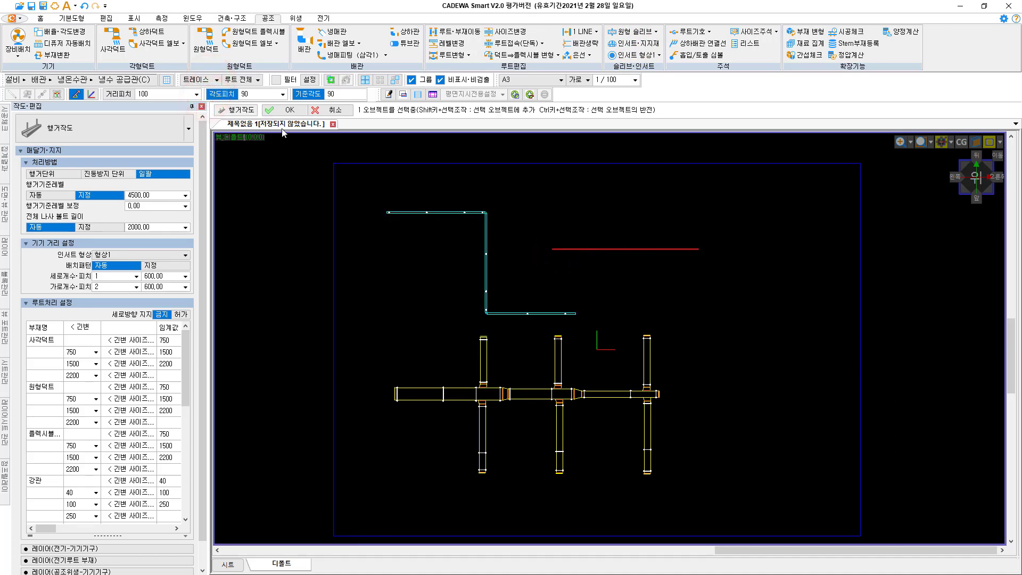
left_click(283, 110)
middle_click_drag(591, 271, 433, 342)
scroll(501, 270, "up", 2)
scroll(561, 337, "up", 2)
key("Escape")
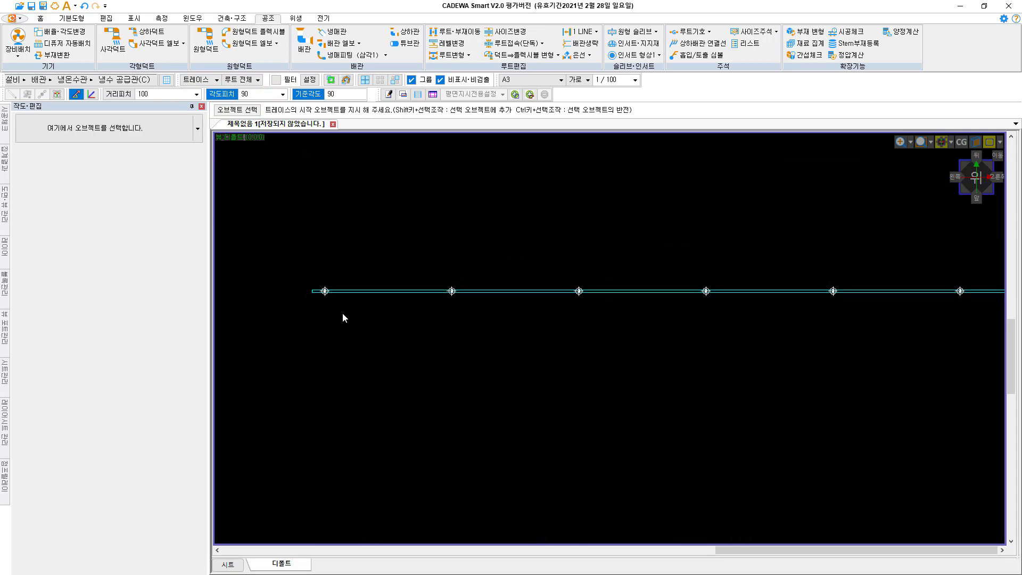
- Configure the parallel dimension as single and horizontal, with object indication turned off
scroll(343, 318, "down", 2)
middle_click_drag(343, 318, 609, 347)
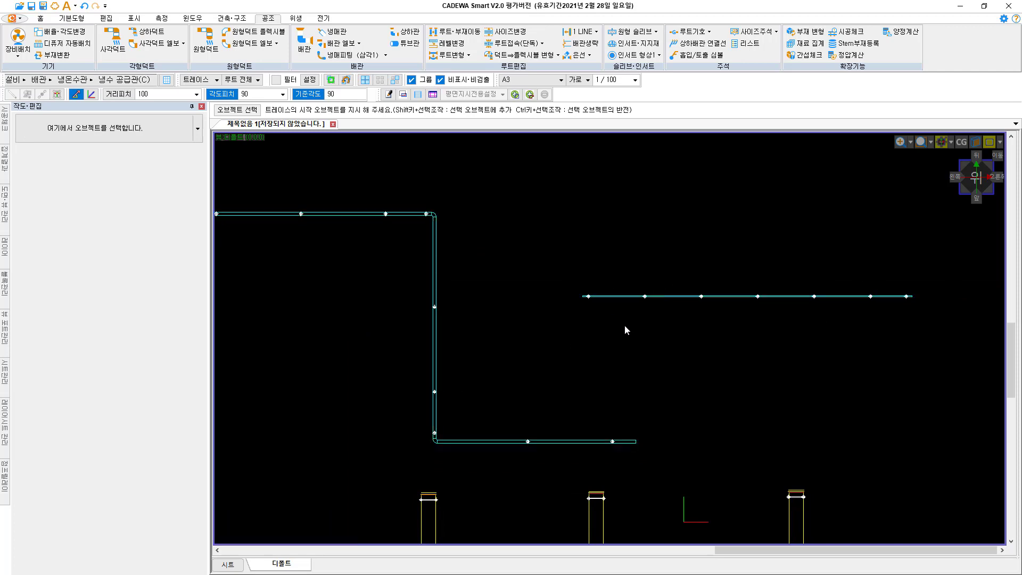
left_click(71, 18)
left_click(254, 41)
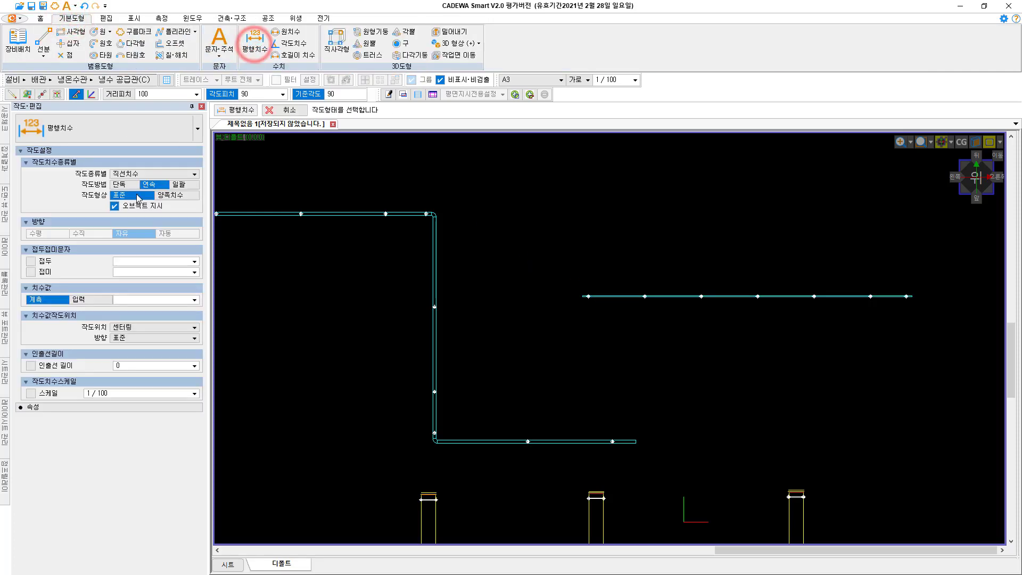
left_click(119, 184)
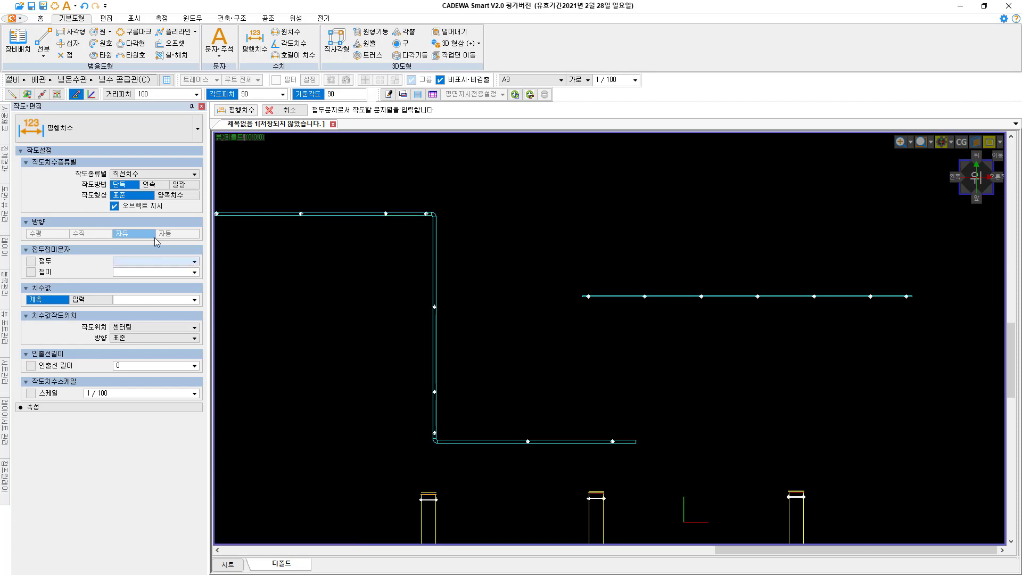
left_click(114, 206)
left_click(114, 206)
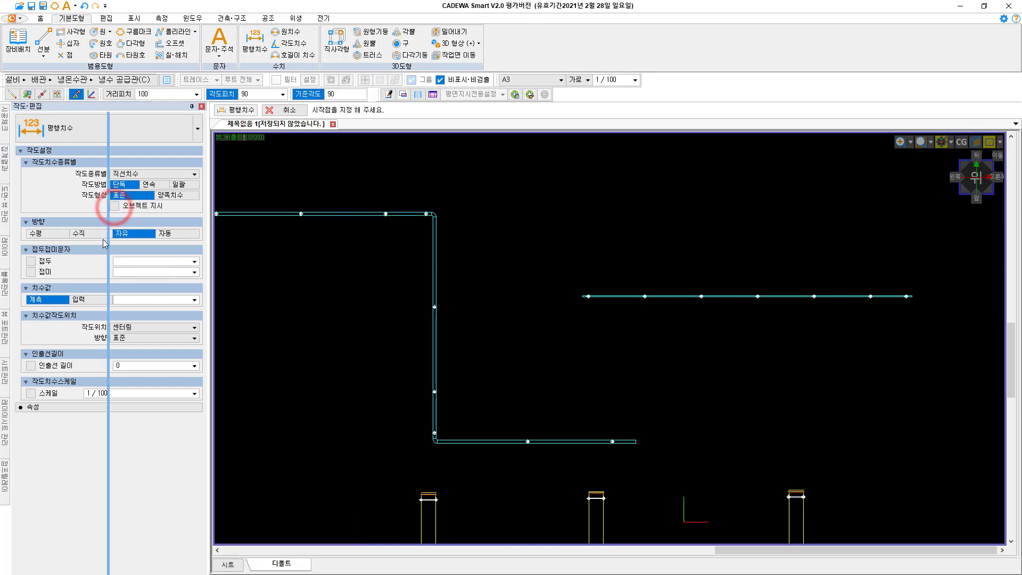
left_click(51, 233)
- Preview a horizontal dimension between the second and third hangers on the existing pipe's upper run
left_click(302, 215)
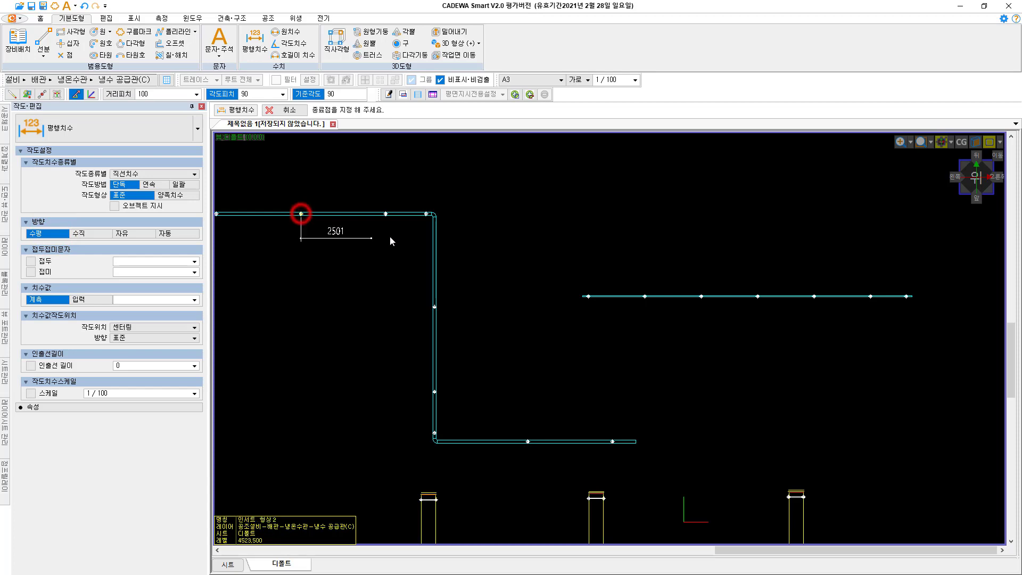
scroll(387, 217, "up", 3)
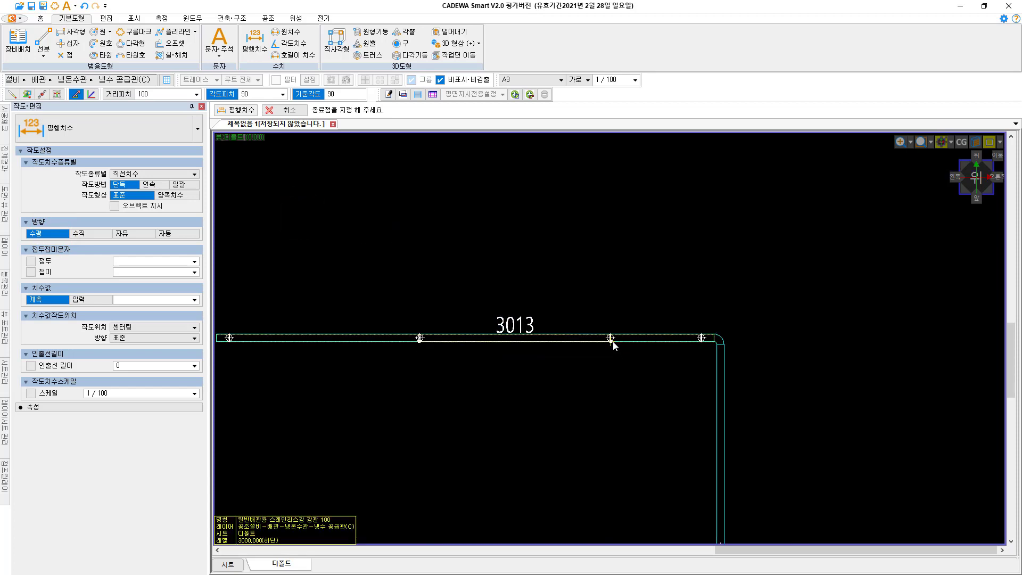
key("Escape")
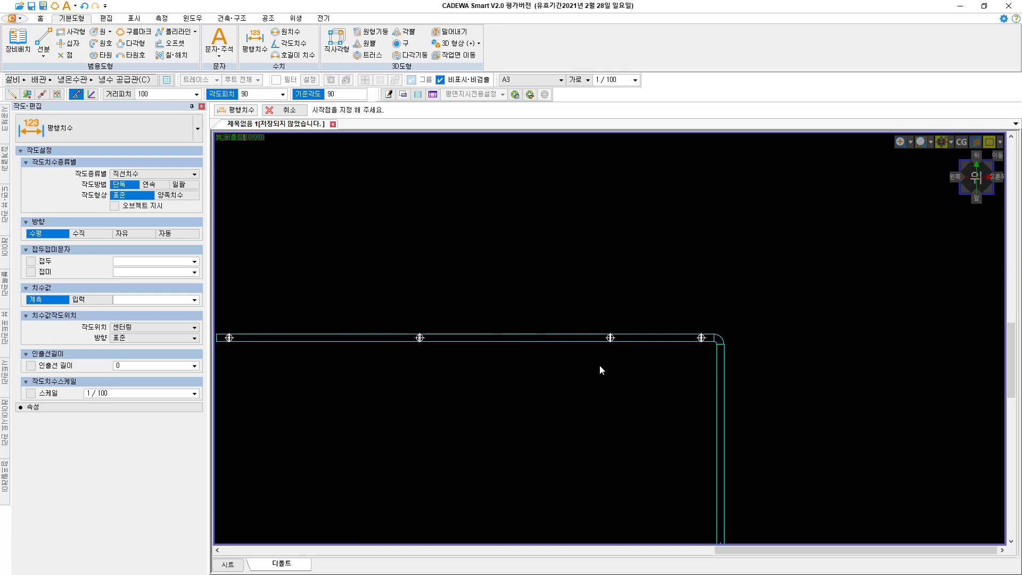
- Dimension the horizontal spacing between the first two hangers of the diameter 40 pipe, placing the dimension below the pipe
scroll(612, 355, "down", 2)
middle_click_drag(621, 350, 287, 256)
scroll(596, 342, "up", 1)
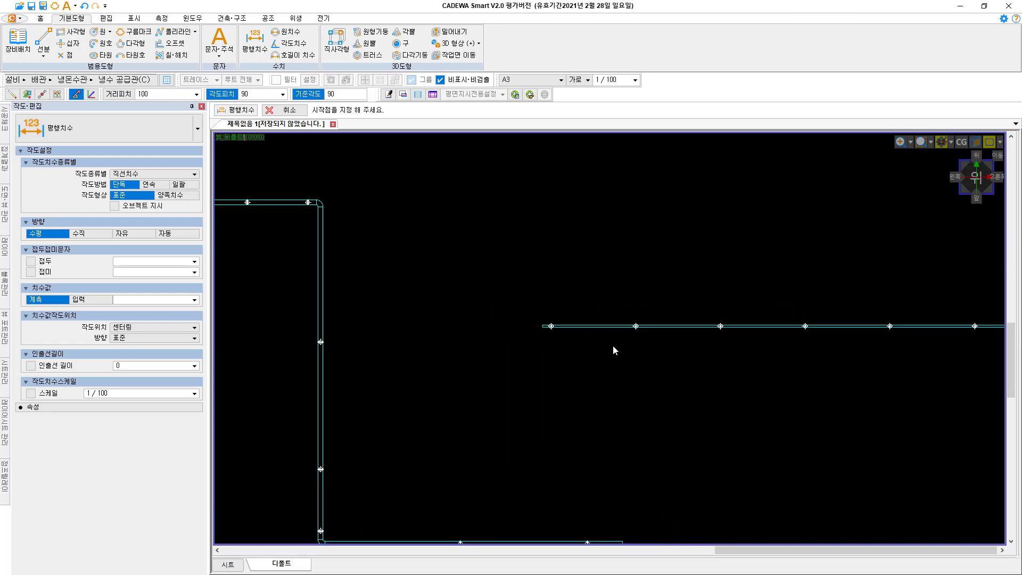
scroll(613, 348, "up", 2)
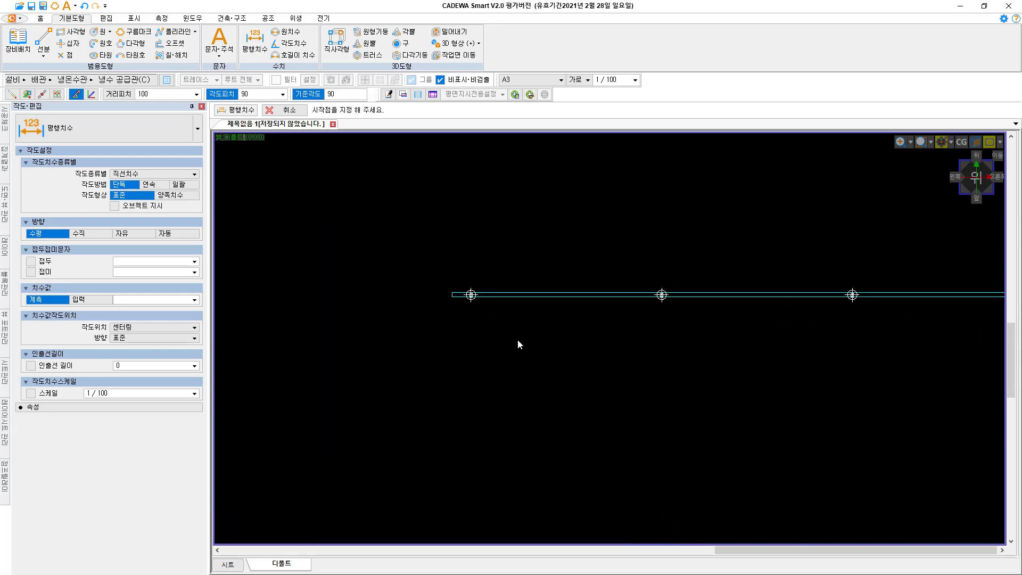
left_click(469, 297)
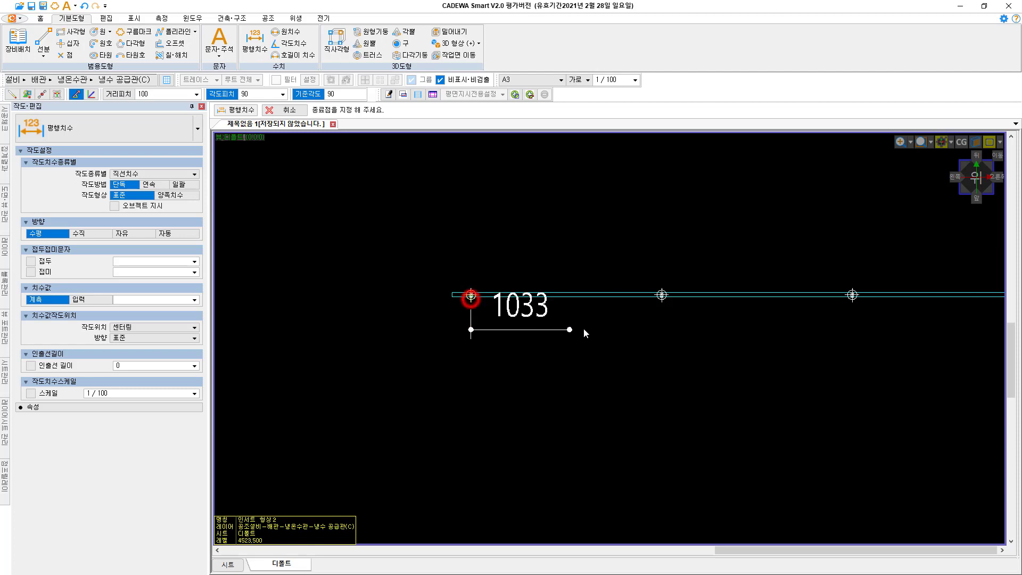
left_click(663, 305)
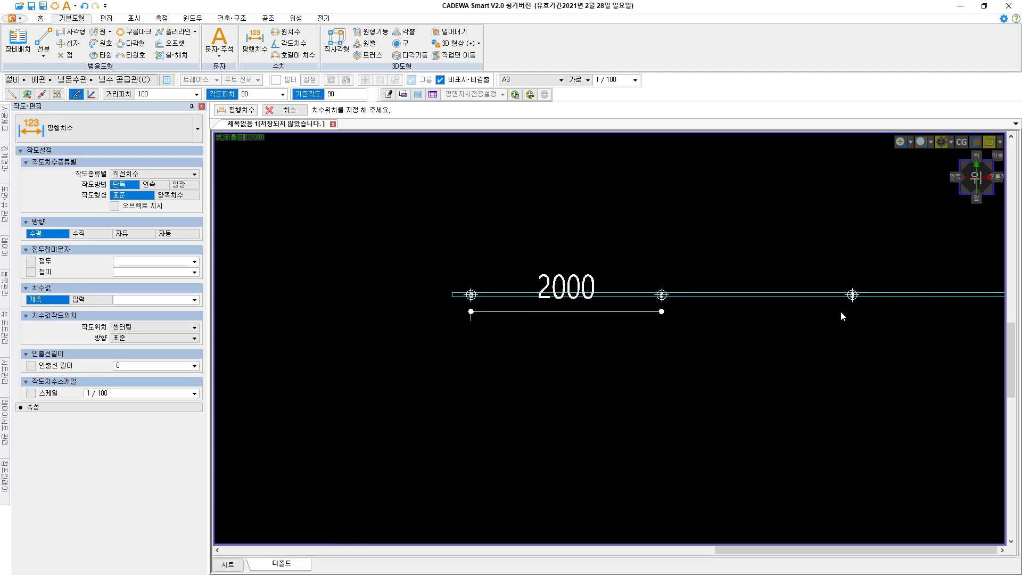
left_click(690, 367)
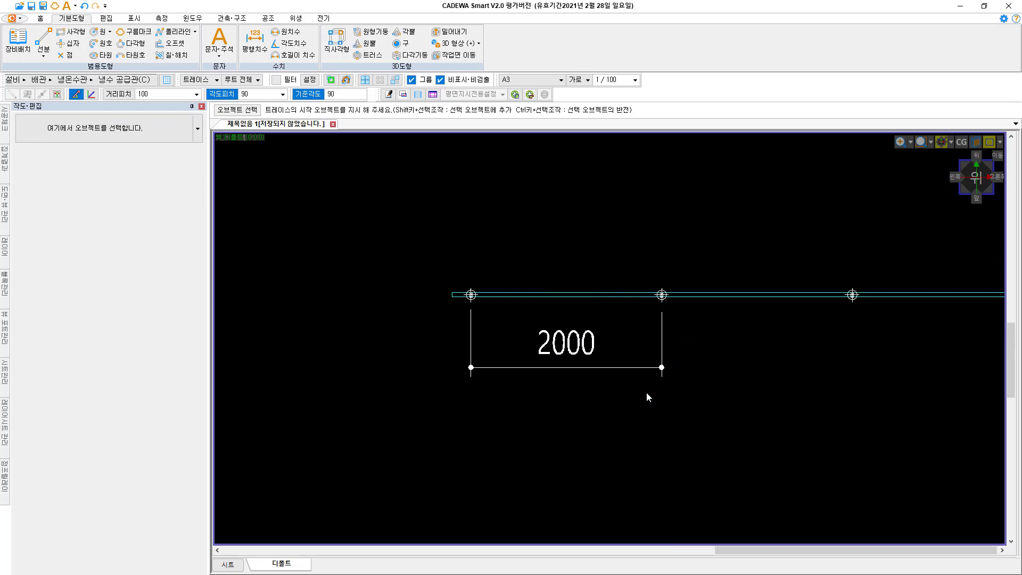
middle_click_drag(646, 392, 582, 331)
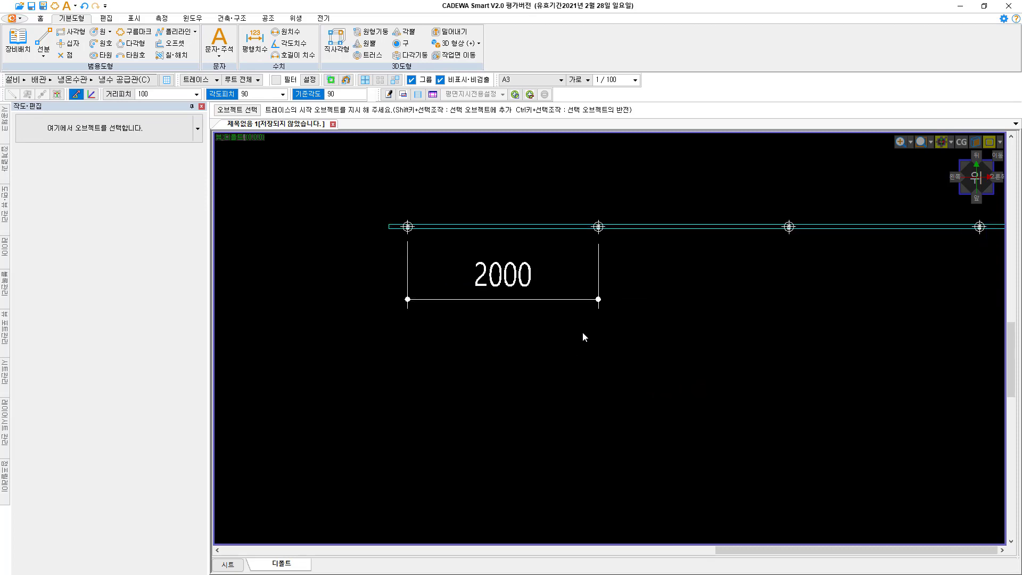